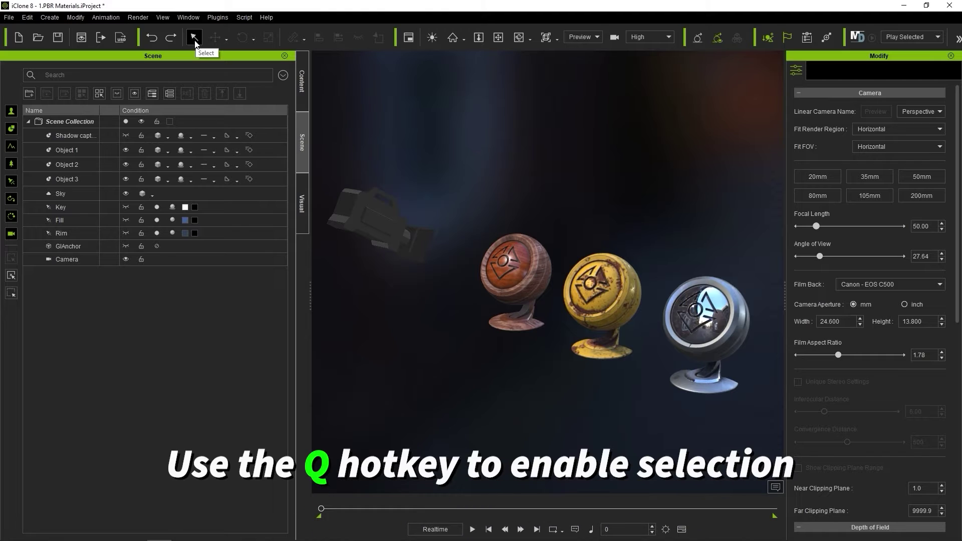
Select the wooden sphere, the camera, yellow Object 2 and silver Object 3 in turn
left_click(490, 261)
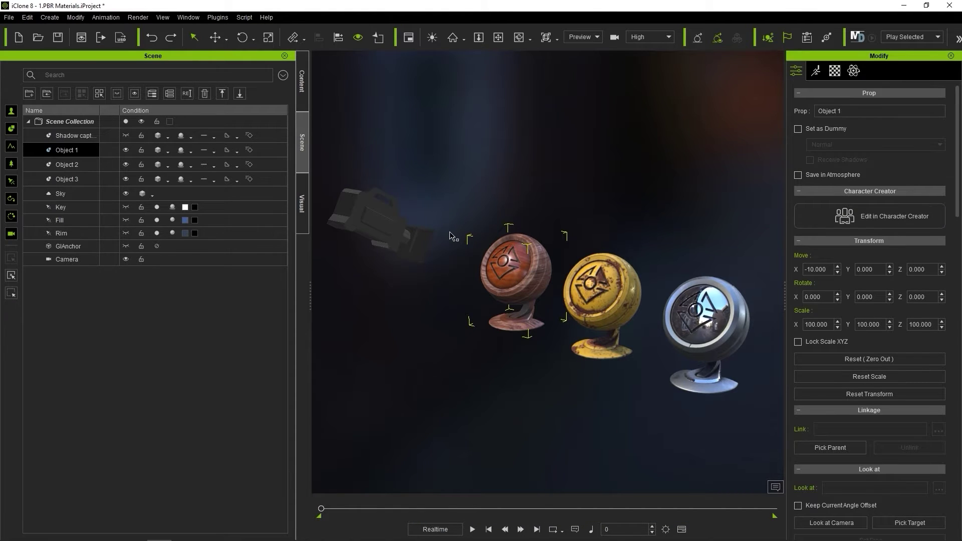
left_click(411, 228)
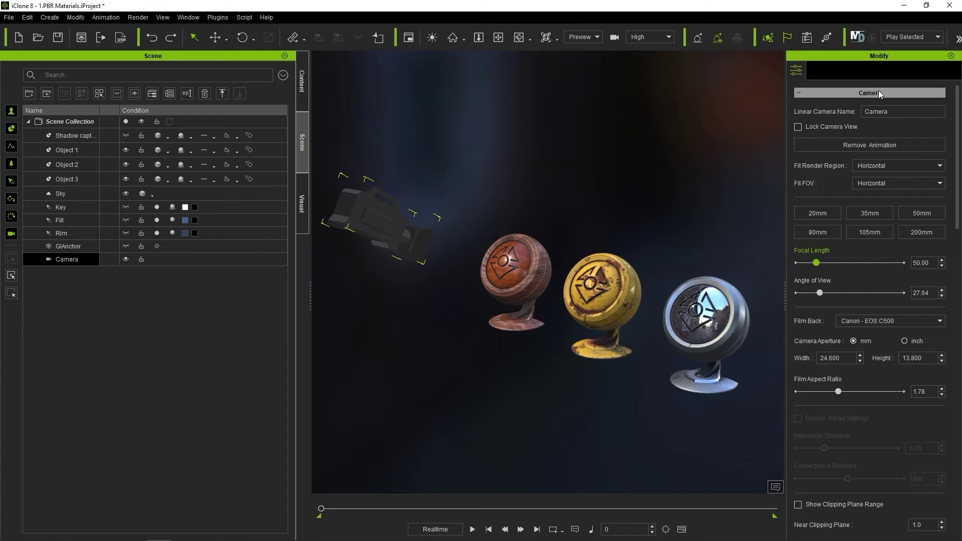
double_click(891, 110)
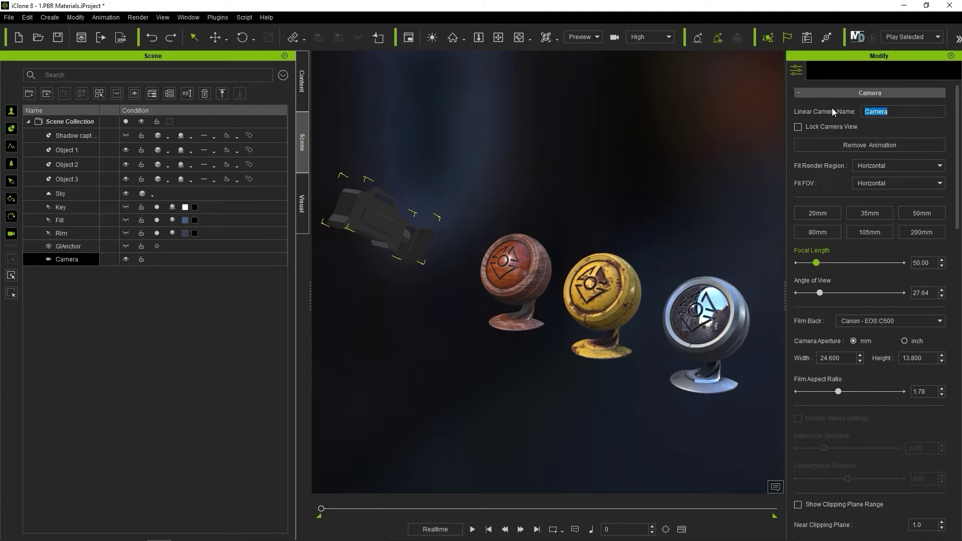
left_click(612, 287)
double_click(860, 111)
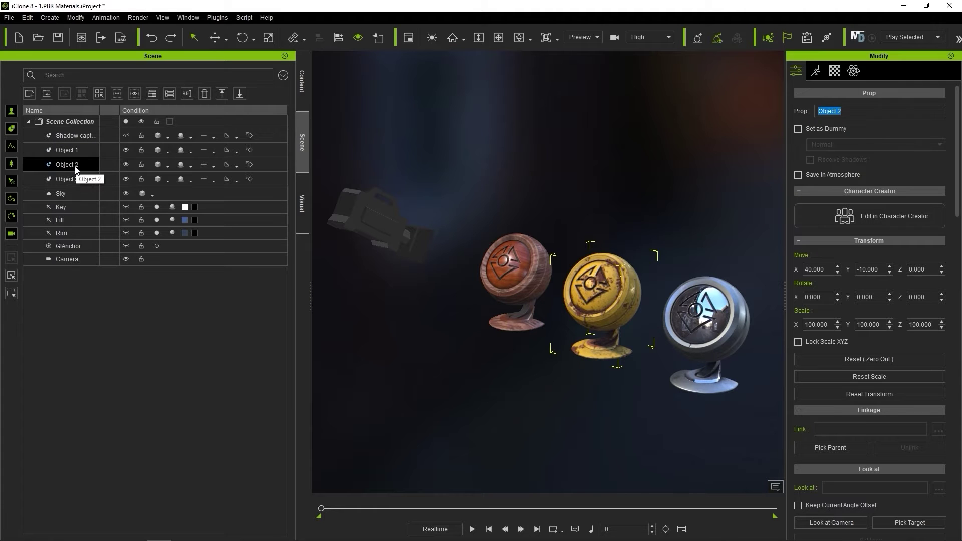
left_click(705, 325)
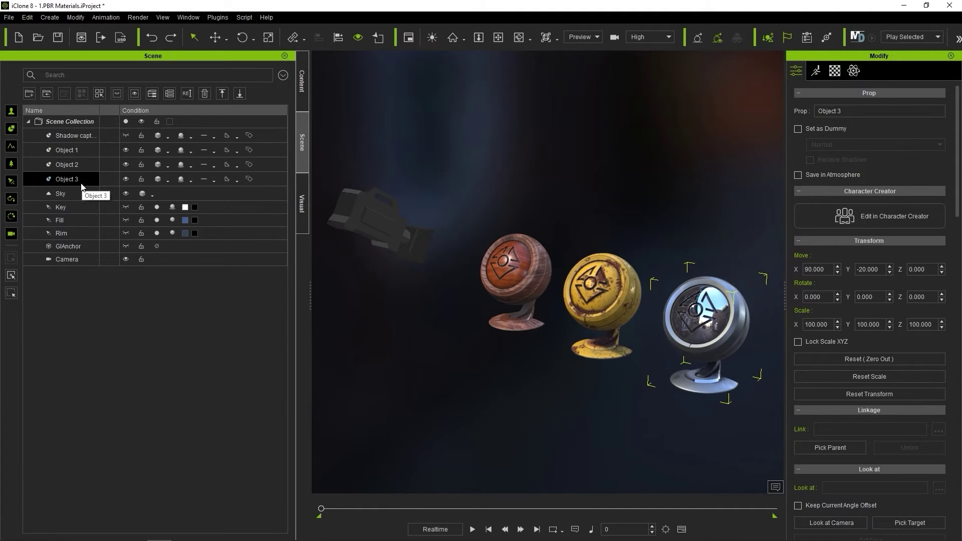
Lift the silver sphere along Z, undo it, then select the camera for rotating
left_click(215, 41)
left_click_drag(704, 345, 705, 310)
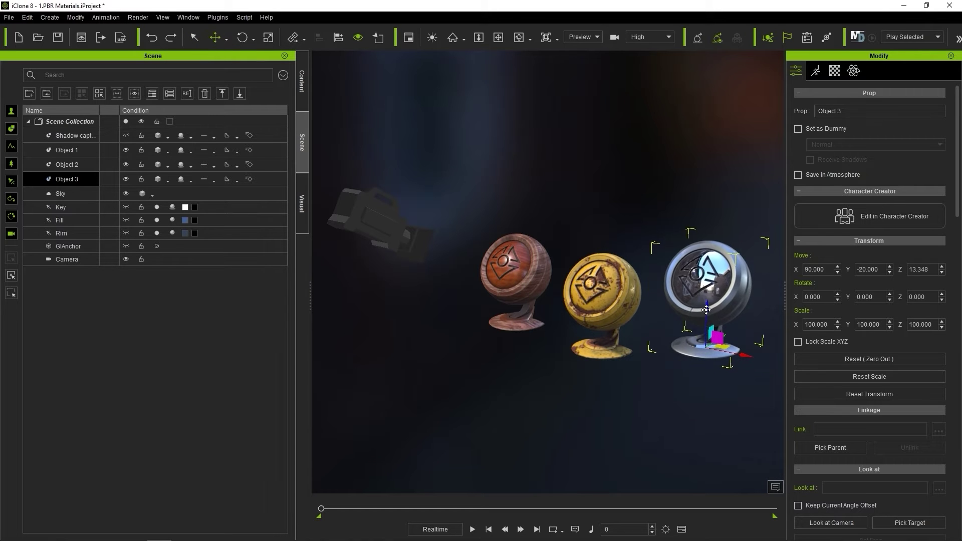
key("ctrl+z")
left_click(399, 220)
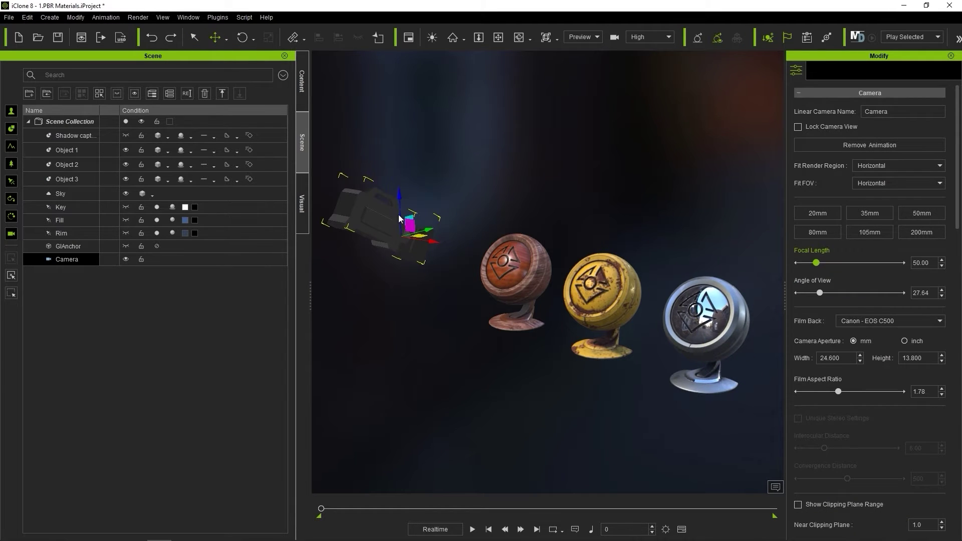
left_click(244, 44)
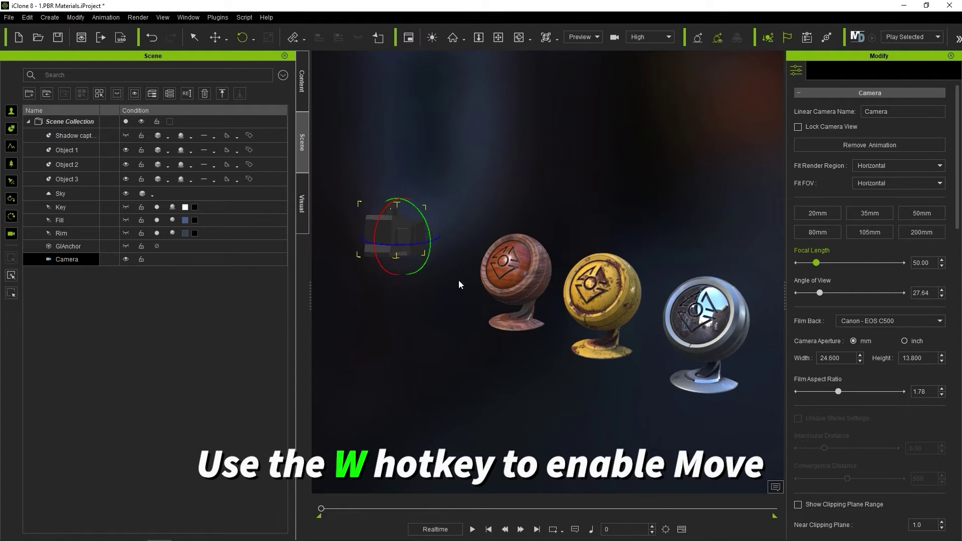
Stretch wooden Object 1 taller along Z with the Scale tool, undo it, then select Object 2
left_click(531, 260)
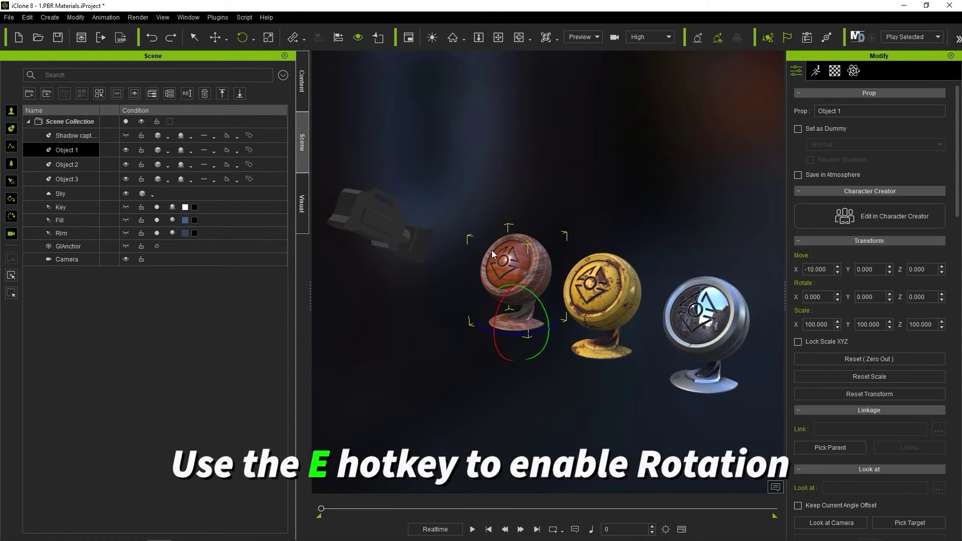
left_click(267, 37)
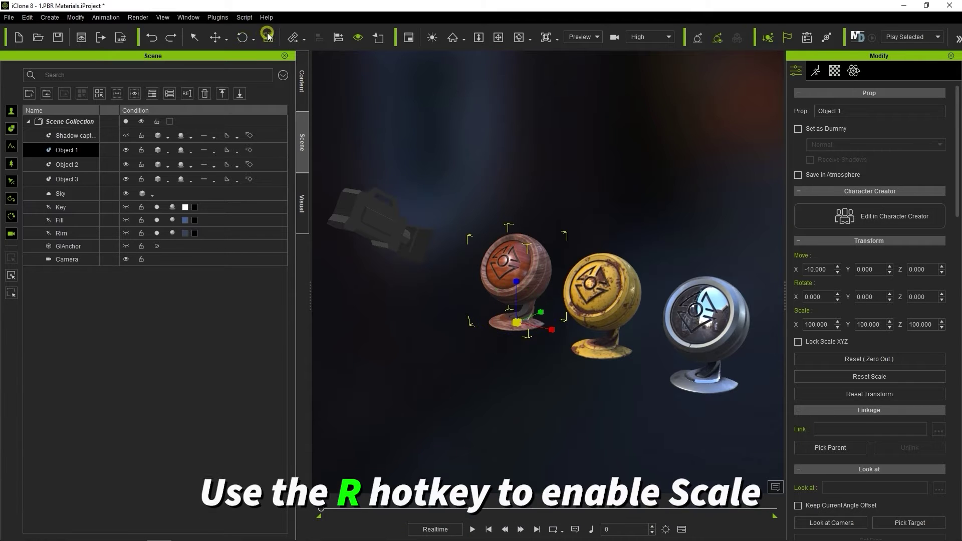
left_click_drag(516, 286, 521, 263)
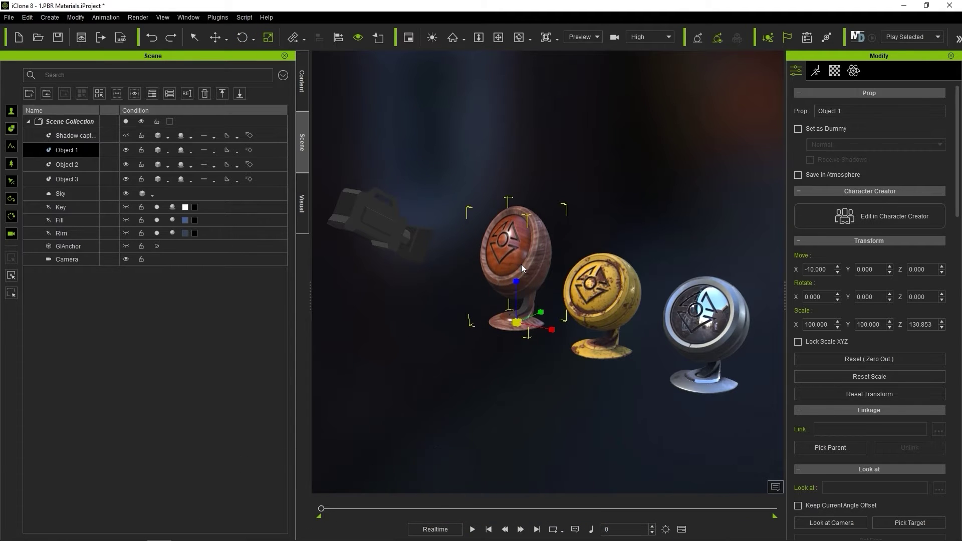
key("ctrl+z")
left_click(596, 320)
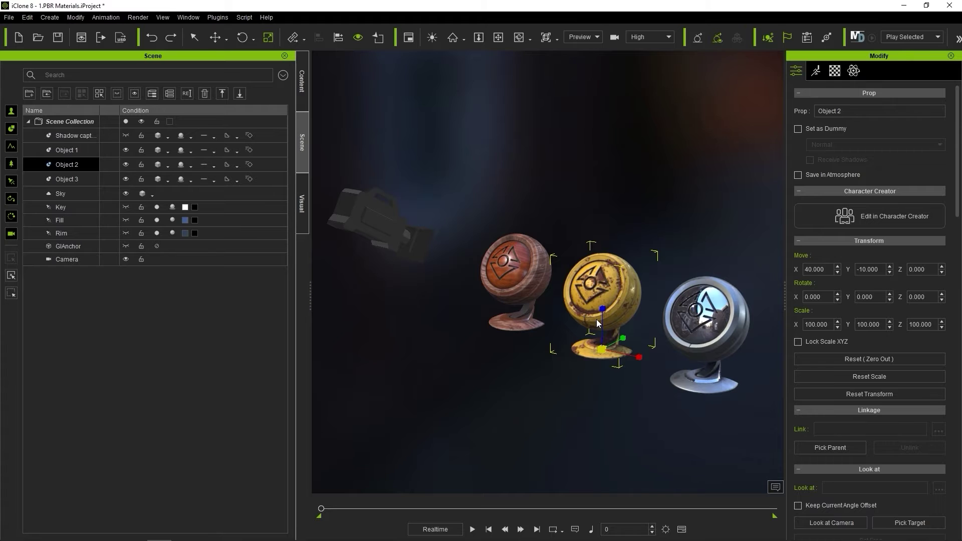
Dolly the view out from the spheres and select the wooden sphere Object 1
left_click(478, 39)
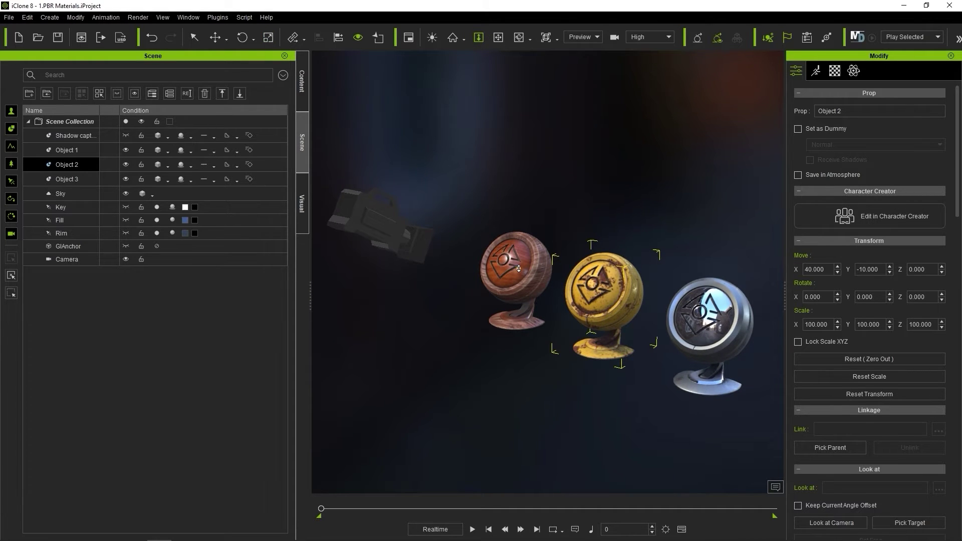
mouse_move(519, 268)
left_mouse_down()
mouse_move(519, 317)
mouse_move(520, 270)
left_mouse_up()
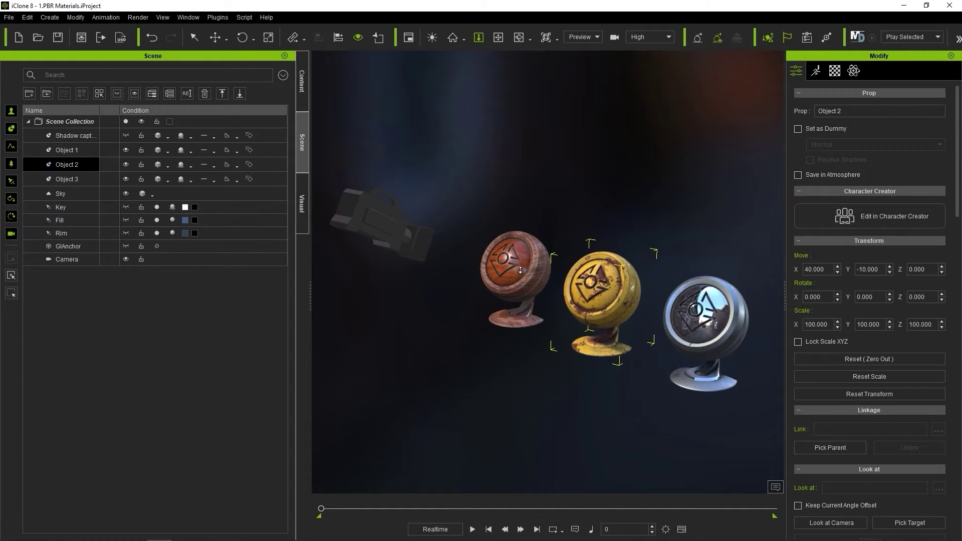
left_click(520, 270)
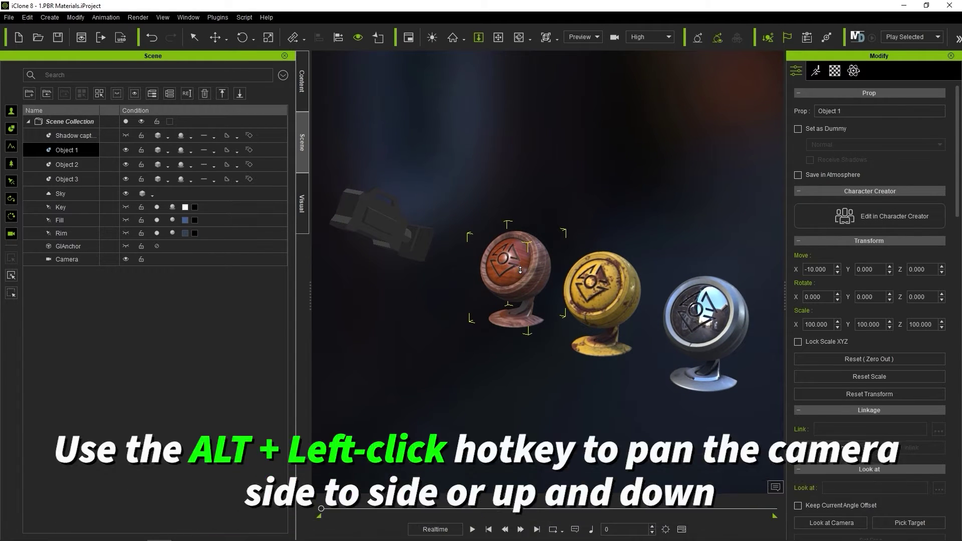
Pan and orbit the view around the spheres, selecting the silver then yellow sphere
left_click(498, 37)
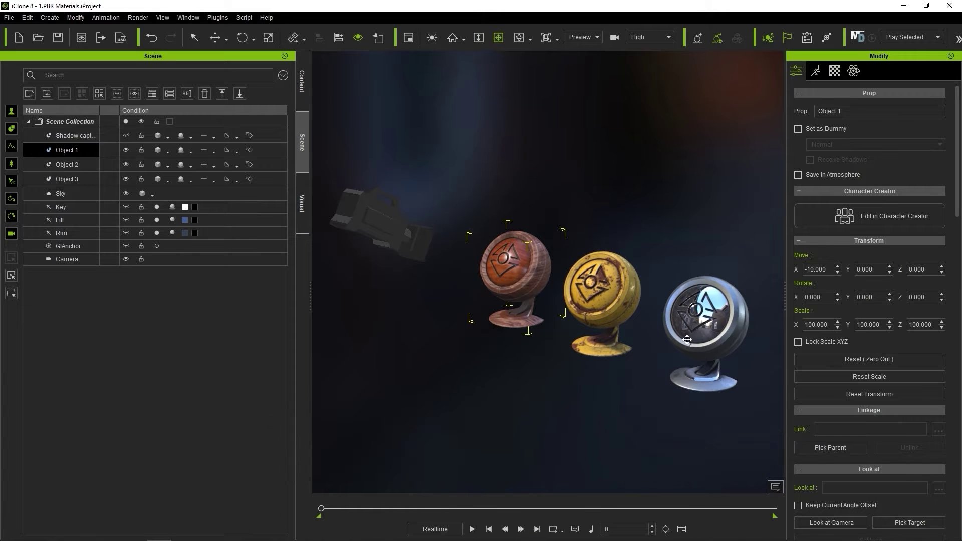
mouse_move(702, 340)
left_mouse_down()
mouse_move(562, 335)
mouse_move(692, 343)
mouse_move(708, 354)
left_mouse_up()
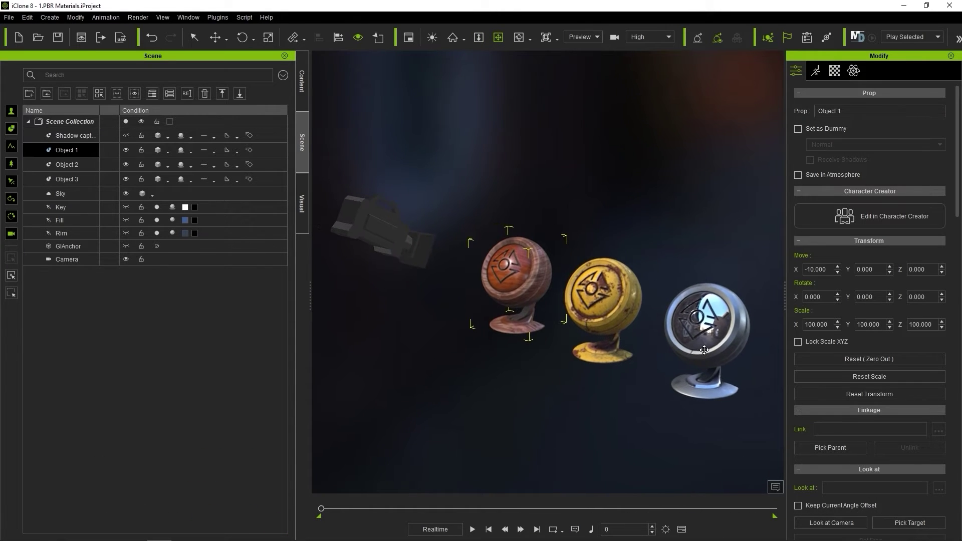
left_click(686, 299)
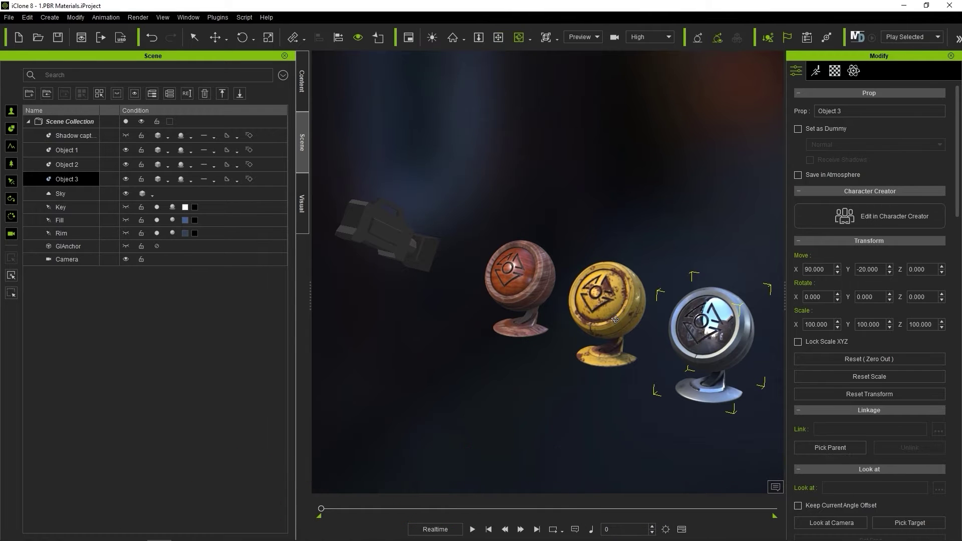
right_click_drag(615, 317, 645, 314, "alt")
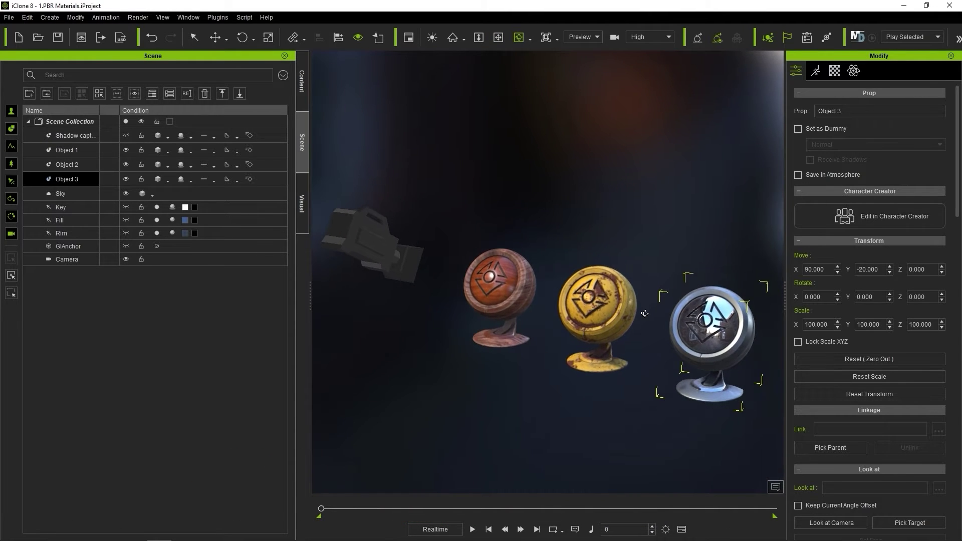
left_click(600, 309)
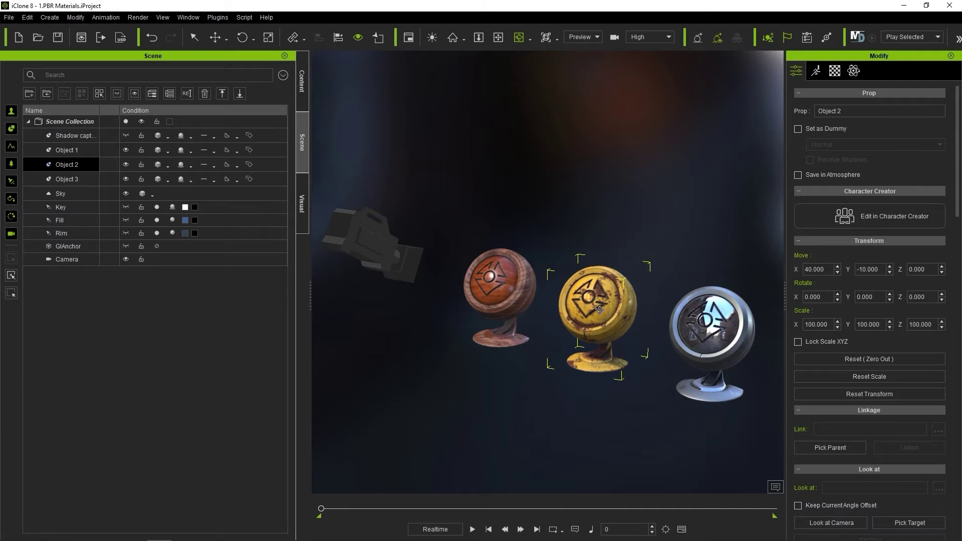
Undo the view change, marquee-select all three spheres with the Select tool, then deselect
key("ctrl+z")
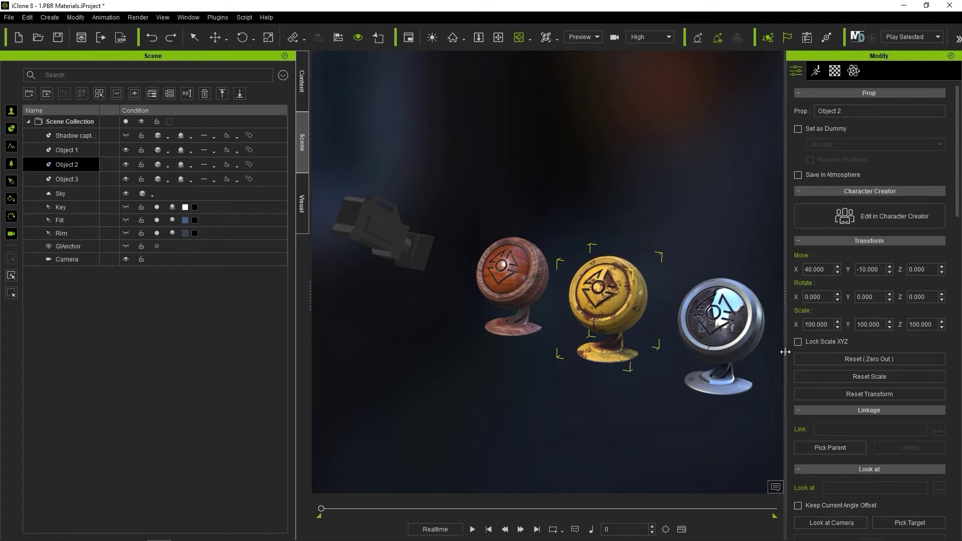
middle_click_drag(544, 237, 535, 234)
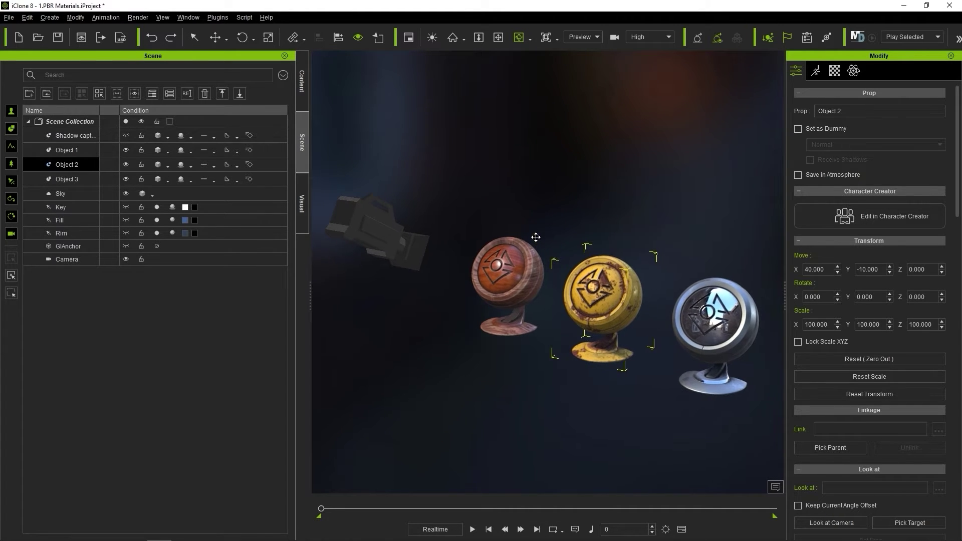
left_click(195, 37)
left_click_drag(444, 188, 719, 422)
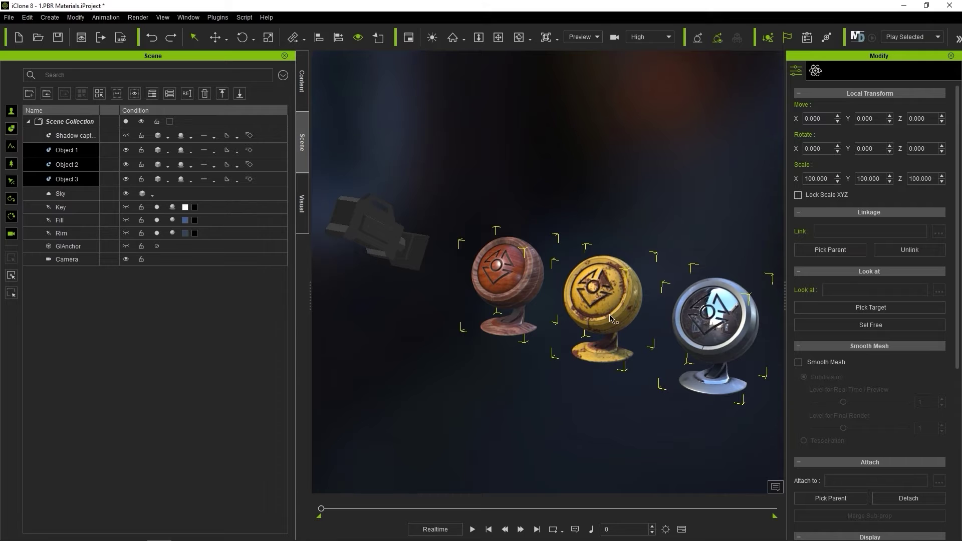
left_click(662, 415)
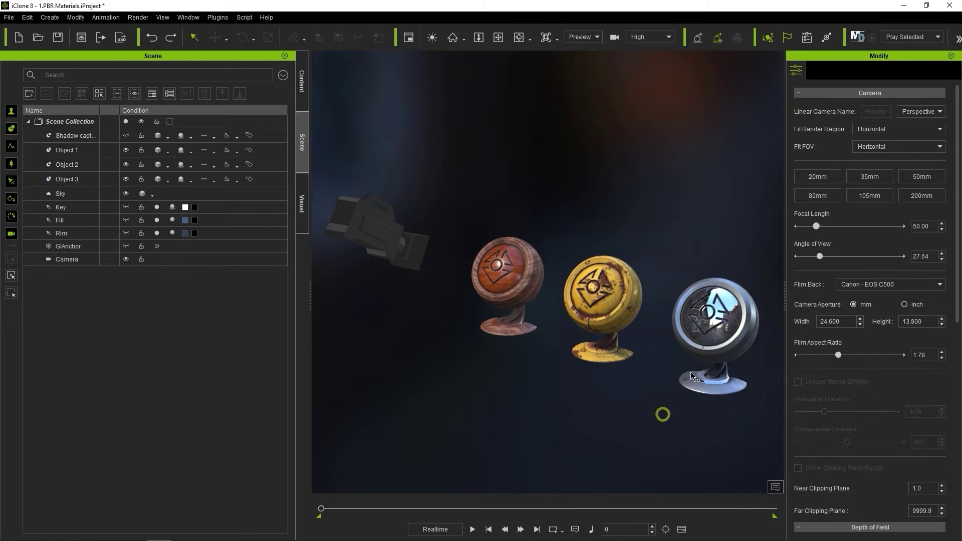
Marquee-select different groups of spheres, ending with the silver and yellow spheres selected
left_click_drag(713, 220, 496, 395)
left_click_drag(713, 220, 454, 396)
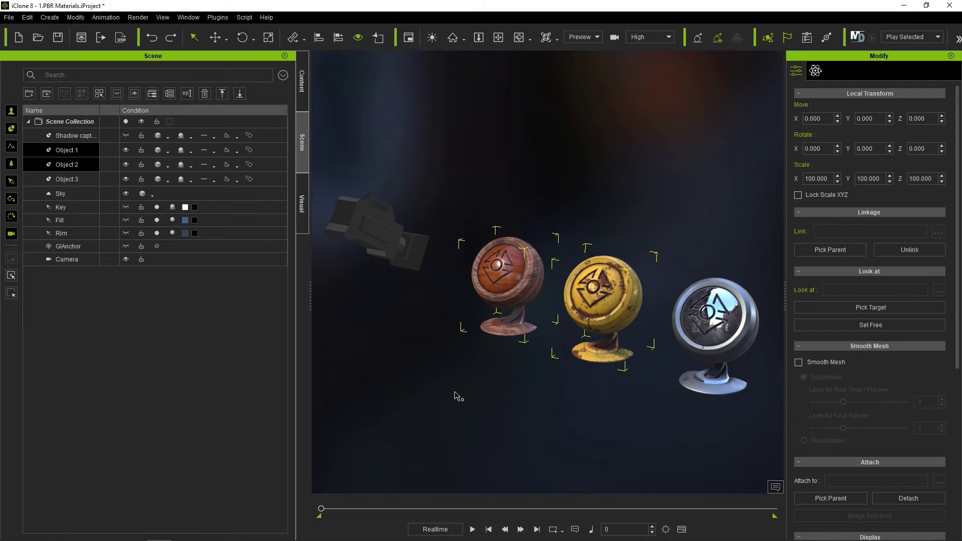
left_click(618, 400)
right_click_drag(618, 399, 429, 224)
left_click_drag(420, 214, 721, 390)
left_click_drag(749, 228, 539, 389)
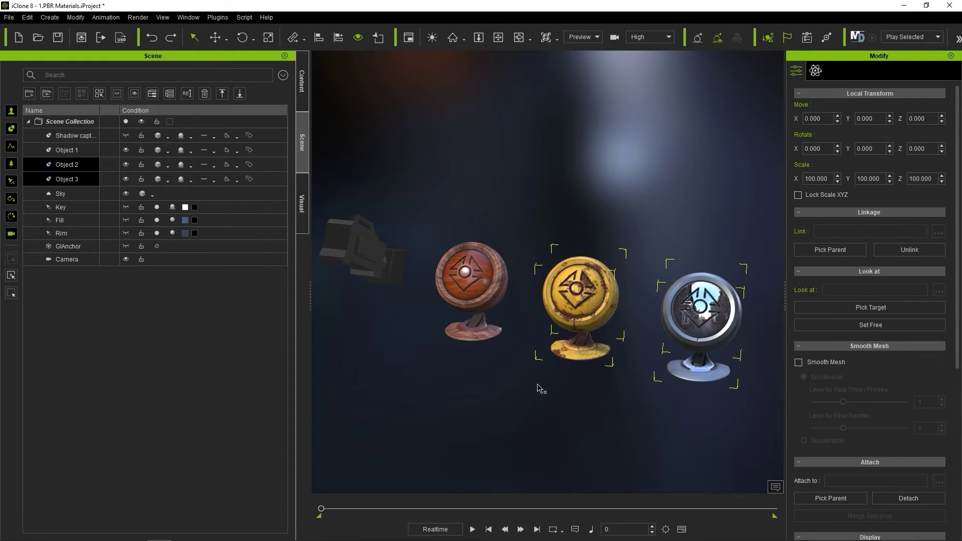
left_click(742, 214)
left_click_drag(755, 235, 580, 405)
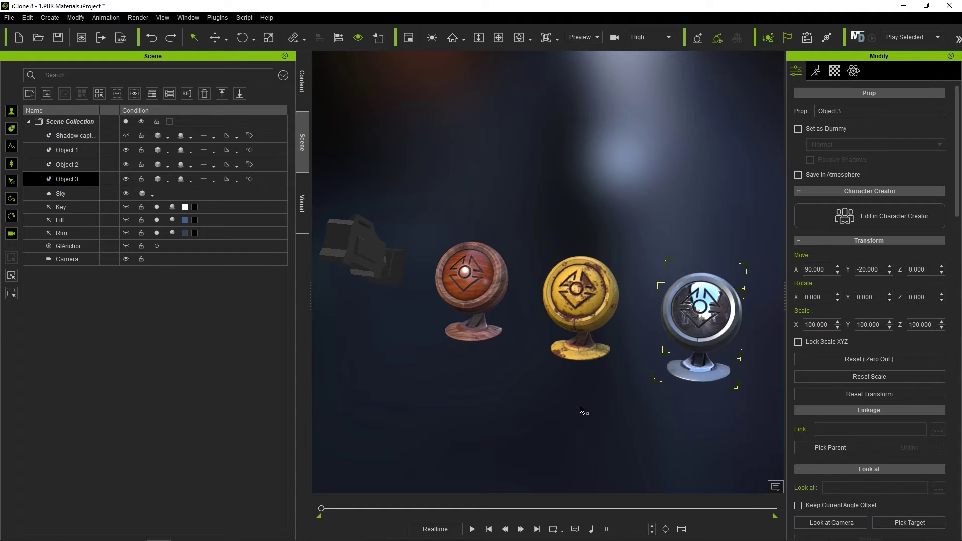
right_click_drag(581, 410, 563, 399)
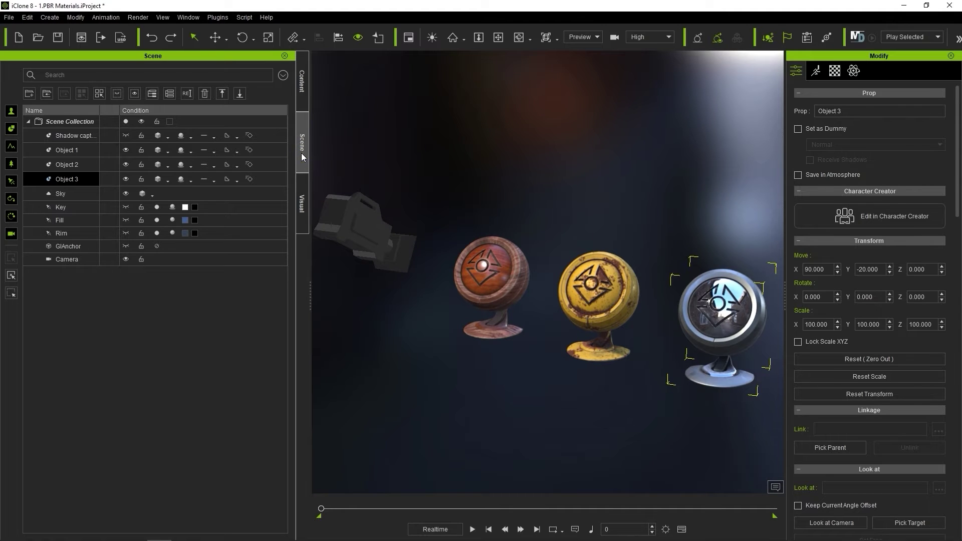
left_click(82, 150)
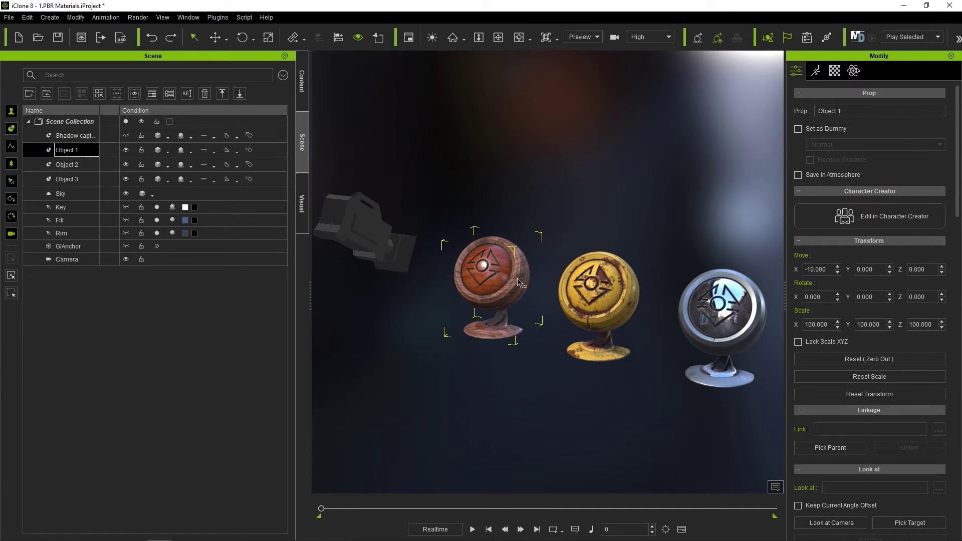
left_click(87, 164)
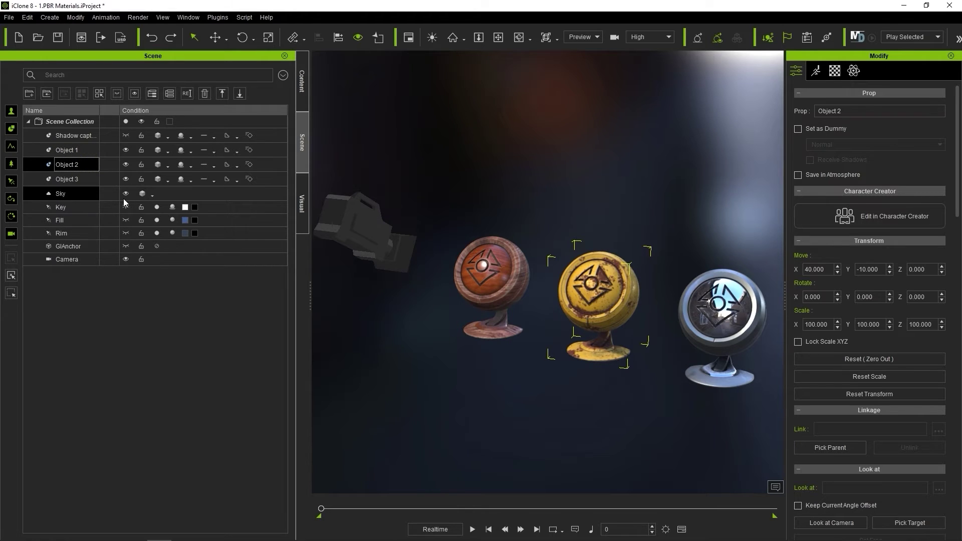
left_click(140, 151)
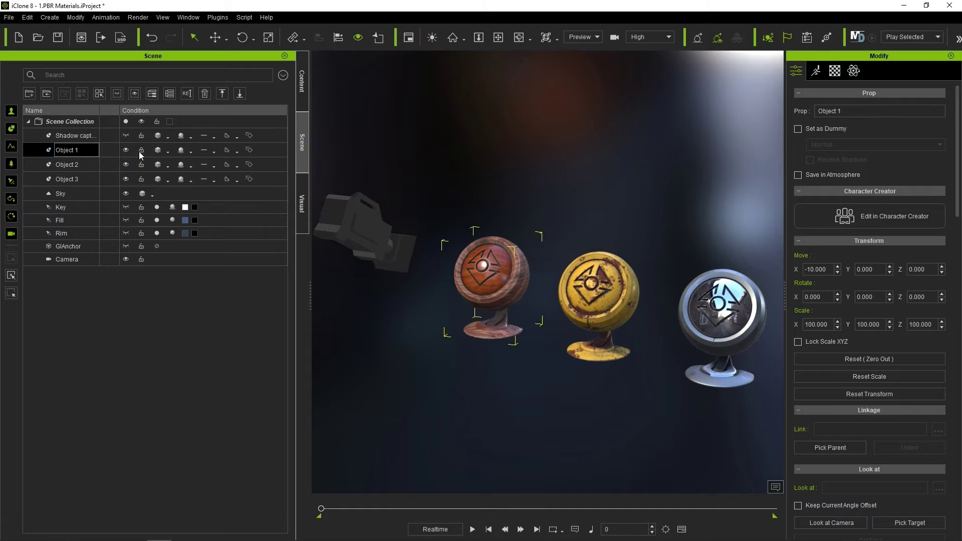
left_click(507, 363)
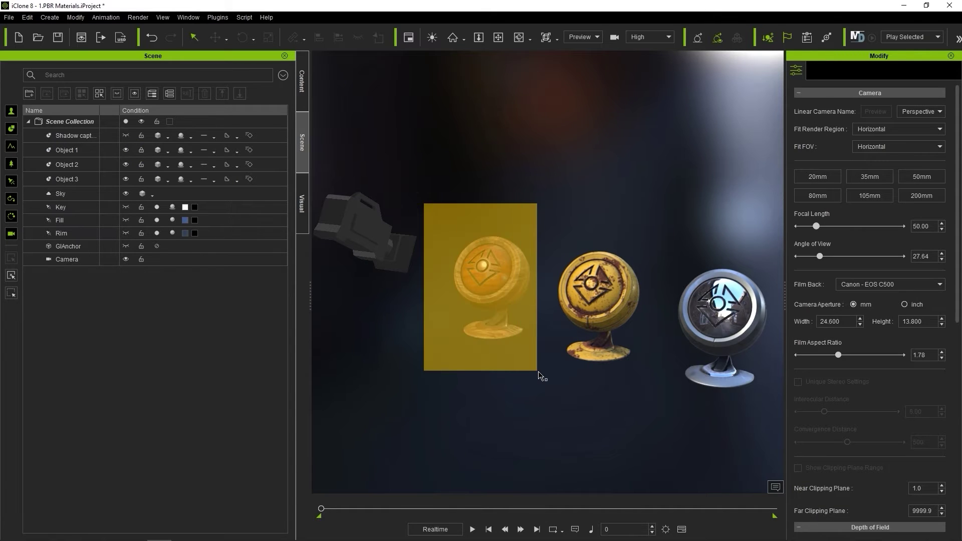
Select Object 1 and Object 3 in the Scene list, lift them together, then undo
left_click(140, 148)
left_click(518, 373)
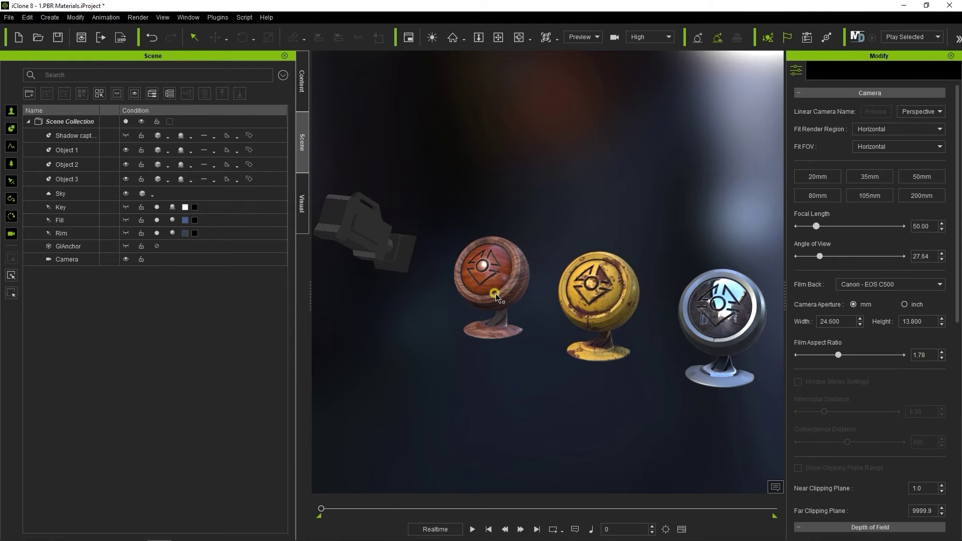
left_click(496, 296)
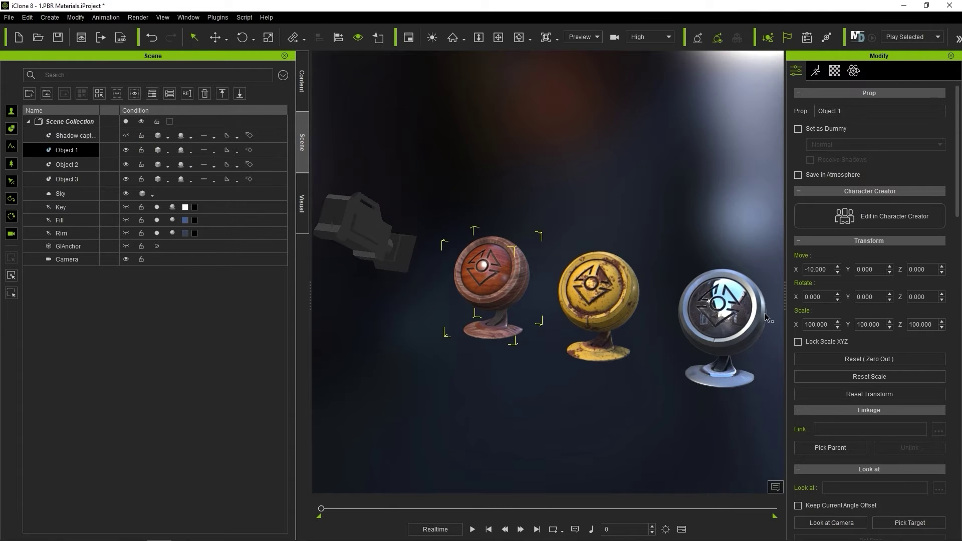
left_click(75, 150)
left_click(75, 179, "ctrl")
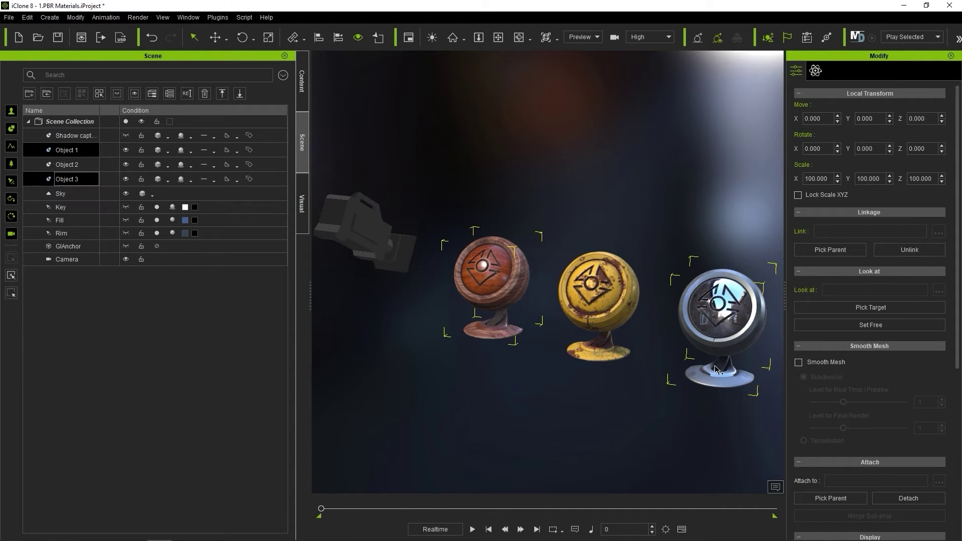
left_click(215, 37)
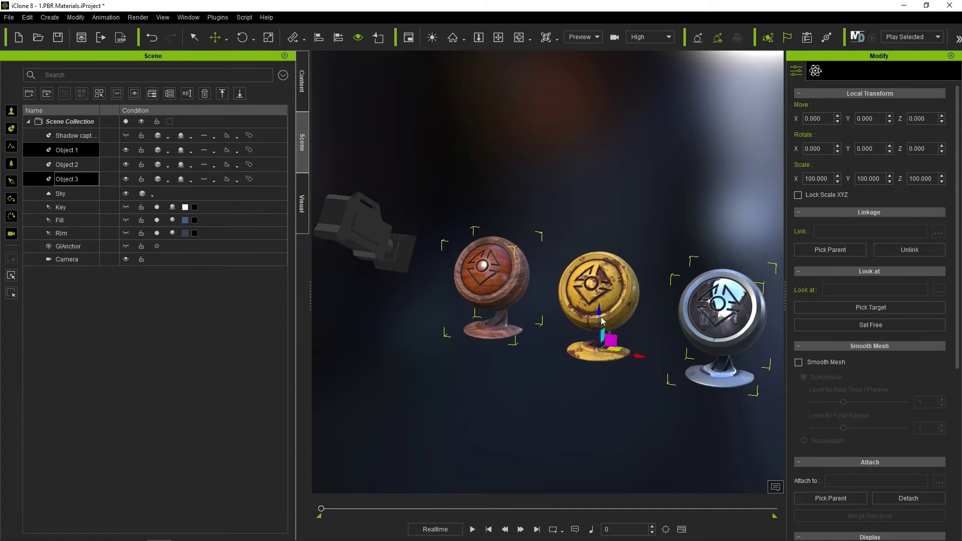
left_click_drag(601, 318, 604, 259)
key("ctrl+z")
Select Object 1, 2 and 3 together, raise all three balls, then undo
left_click(79, 149)
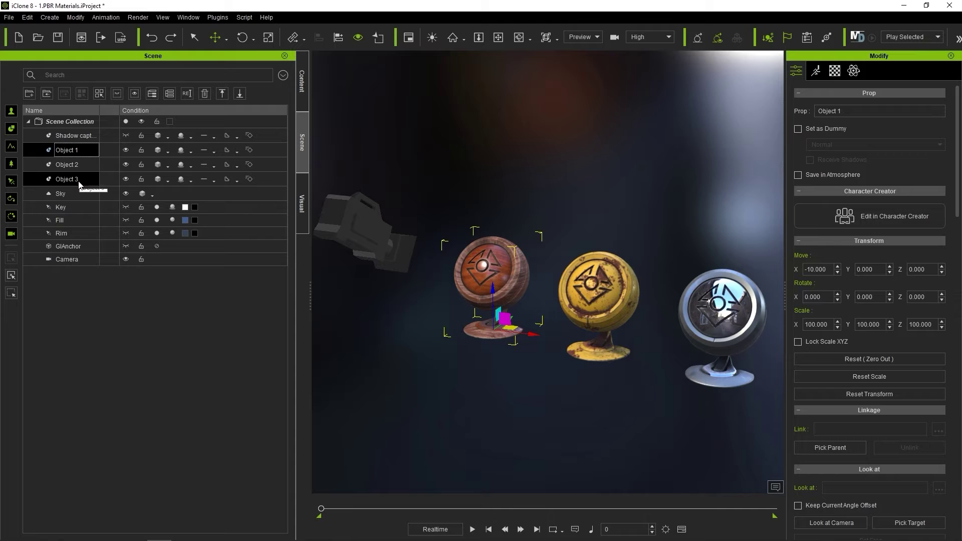
left_click(78, 180, "shift")
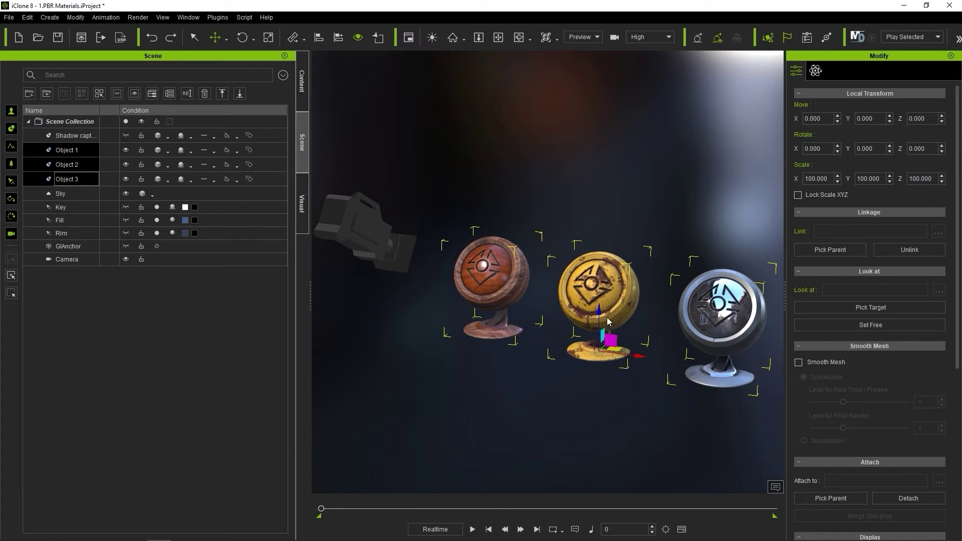
left_click_drag(599, 313, 596, 239)
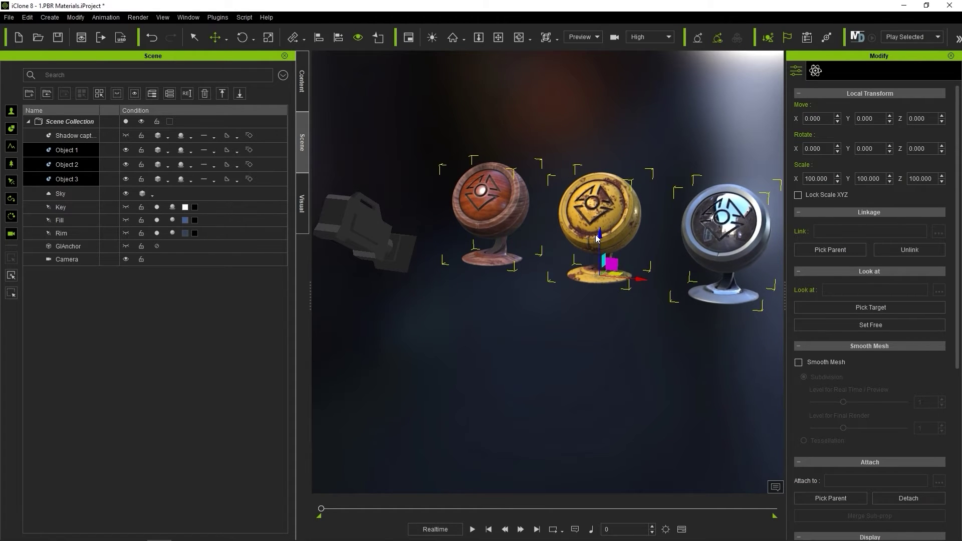
key("ctrl+z")
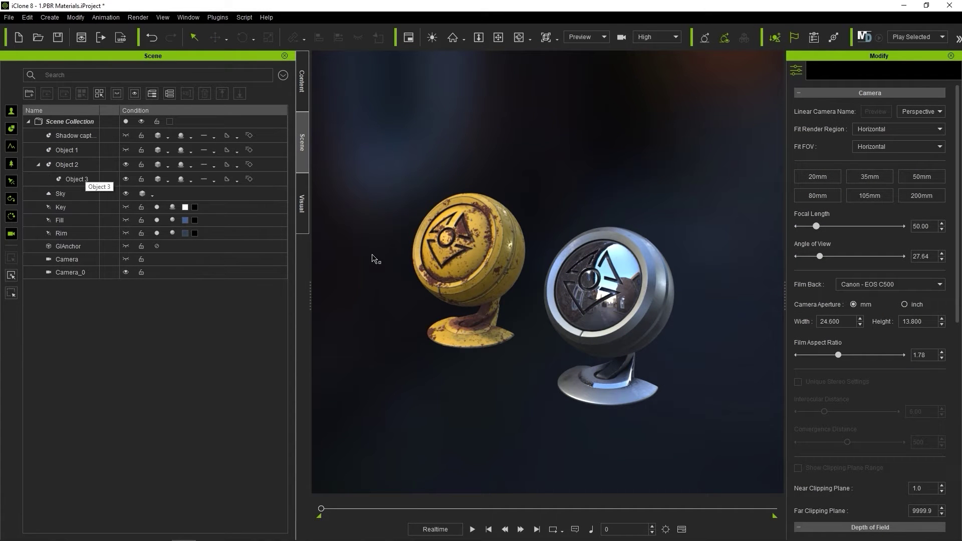
Box-select the balls, then click the chrome ball twice to select child Object 3 alone
left_click_drag(347, 149, 709, 433)
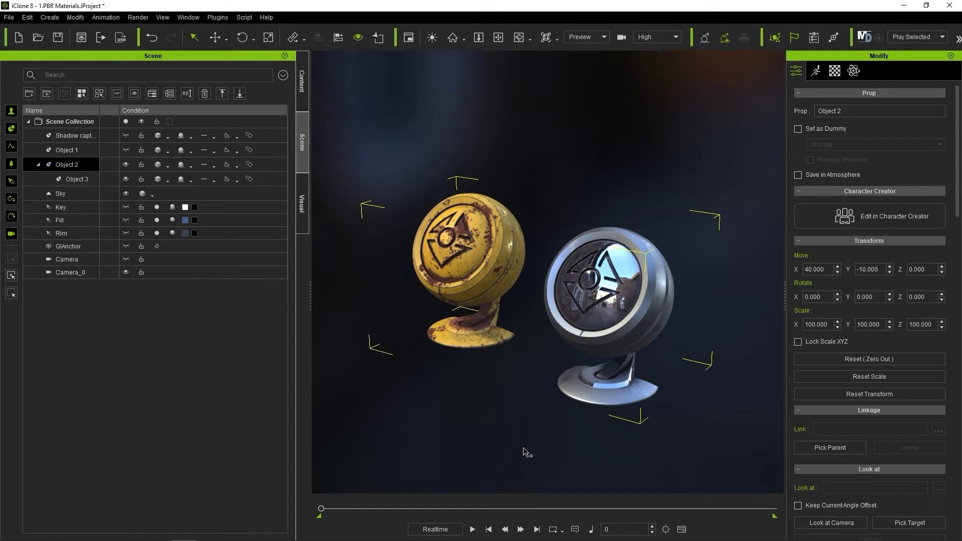
left_click(86, 164)
left_click(417, 399)
left_click(476, 266)
left_click(522, 420)
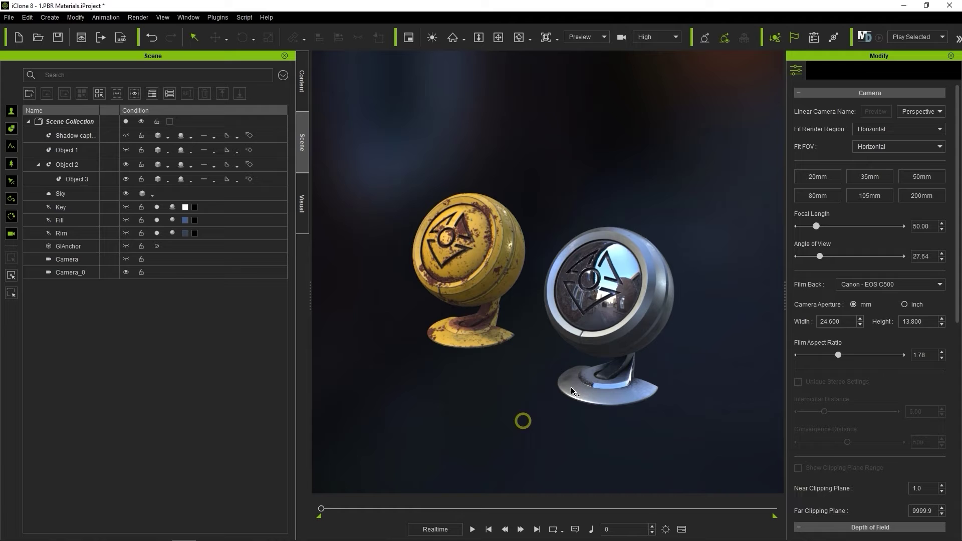
left_click(605, 327)
left_click(606, 328)
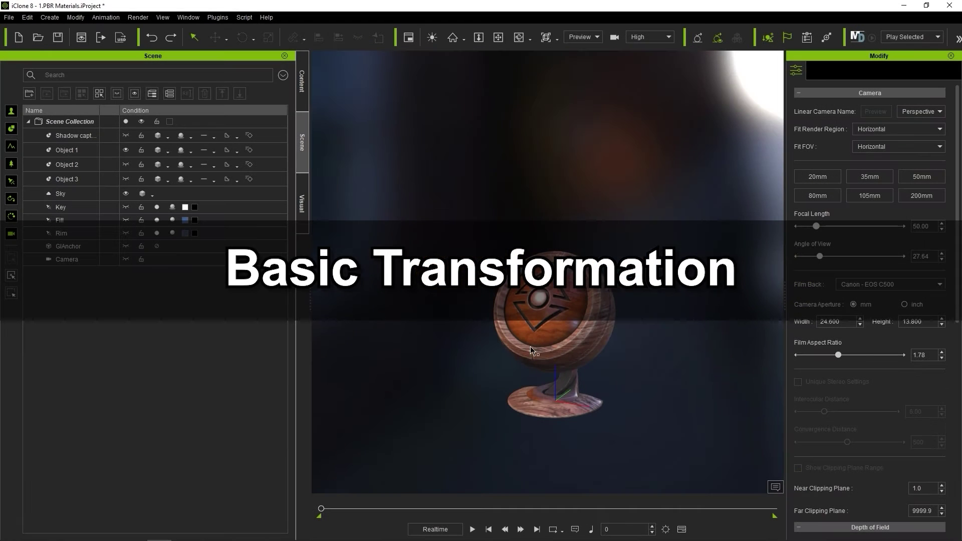
Select wooden Object 1, lift it with the World Move gizmo, then undo
left_click(536, 341)
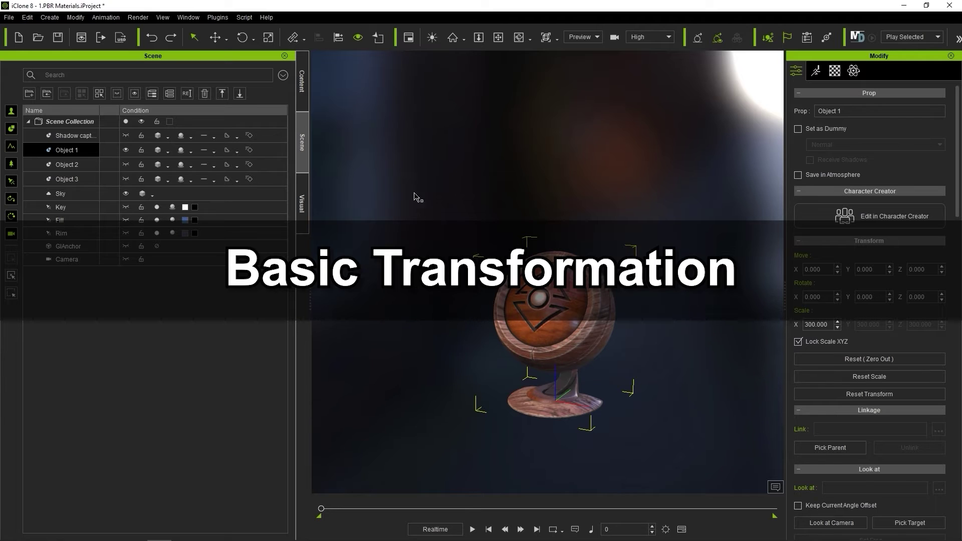
left_click(215, 38)
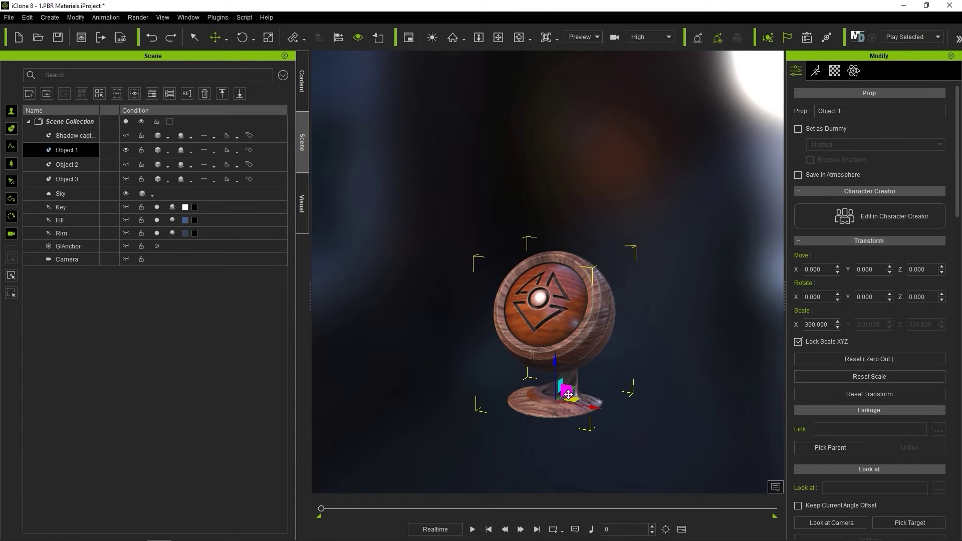
left_click_drag(568, 394, 596, 353)
left_click_drag(556, 380, 537, 222)
key("ctrl+z")
Set the ball's Transform Move Z to 50, then undo back to the original height
left_click(926, 269)
type("50")
key("Return")
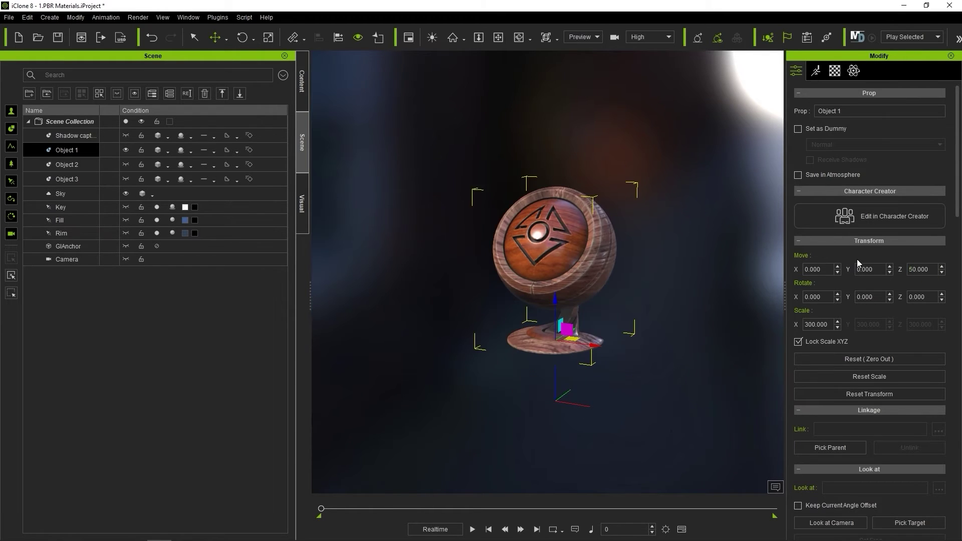
key("ctrl+z")
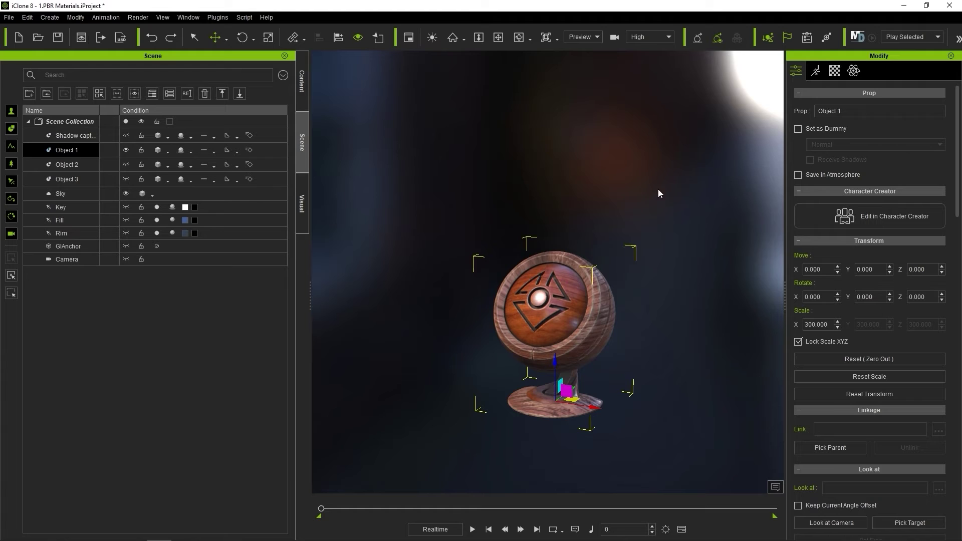
Spin the wooden ball around Z using the Rotate gizmo's blue ring, then undo
left_click(241, 37)
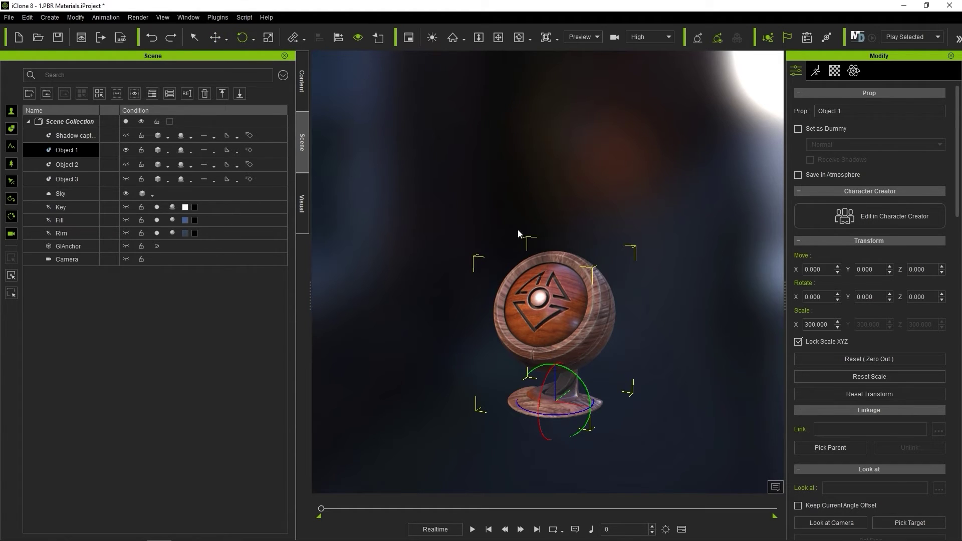
mouse_move(555, 416)
left_mouse_down()
mouse_move(581, 413)
mouse_move(555, 415)
left_mouse_up()
left_click_drag(555, 415, 612, 407)
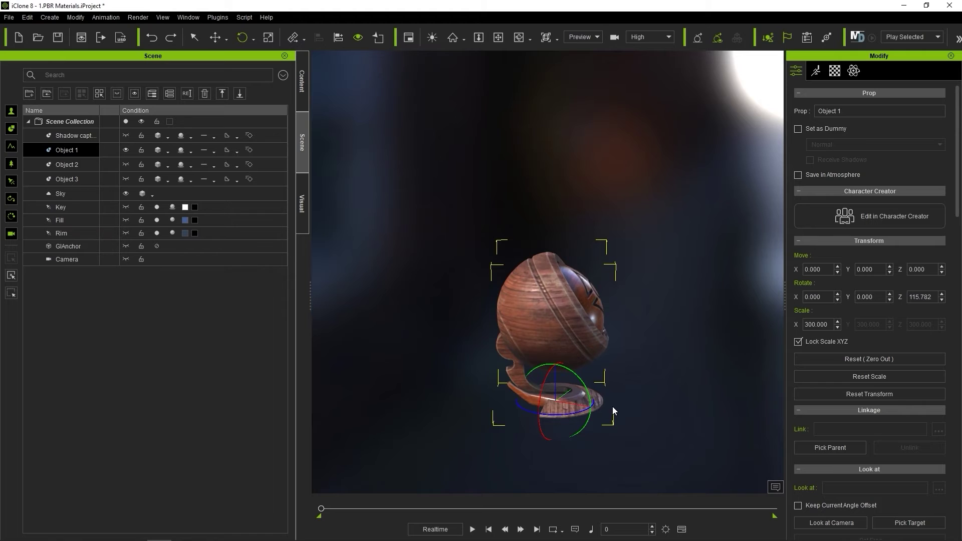
key("ctrl+z")
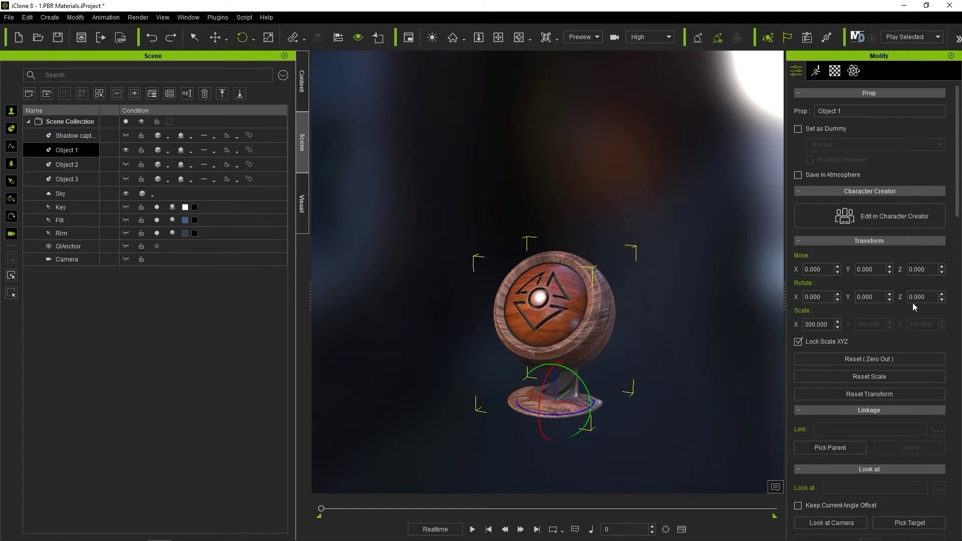
Uniformly enlarge the wooden ball, then flatten it along Z, undoing each change
left_click(268, 38)
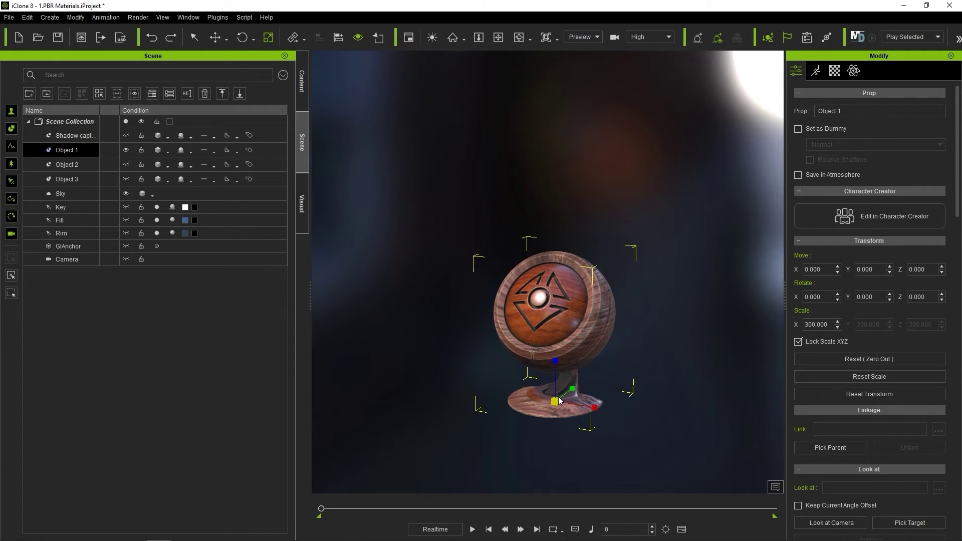
left_click_drag(559, 400, 602, 351)
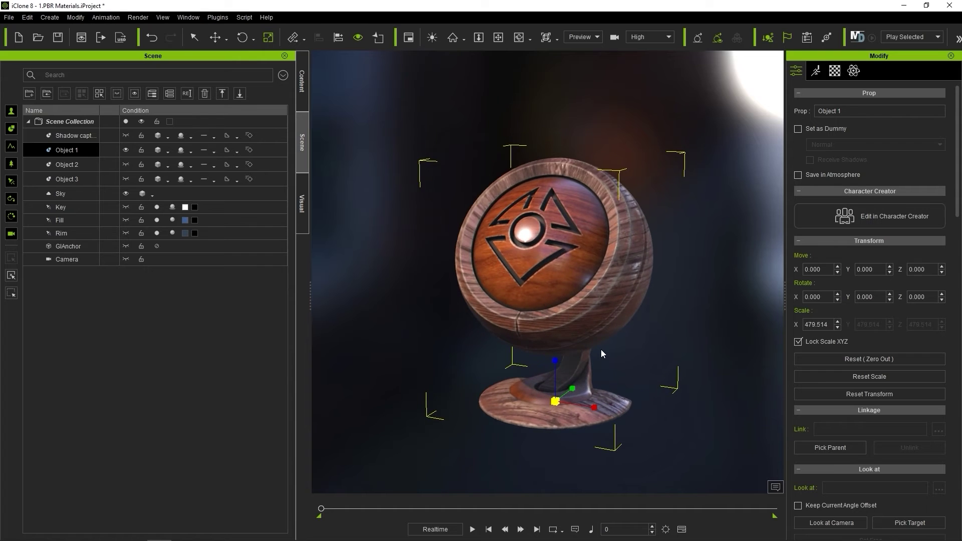
key("ctrl+z")
left_click_drag(555, 364, 560, 474)
key("ctrl+z")
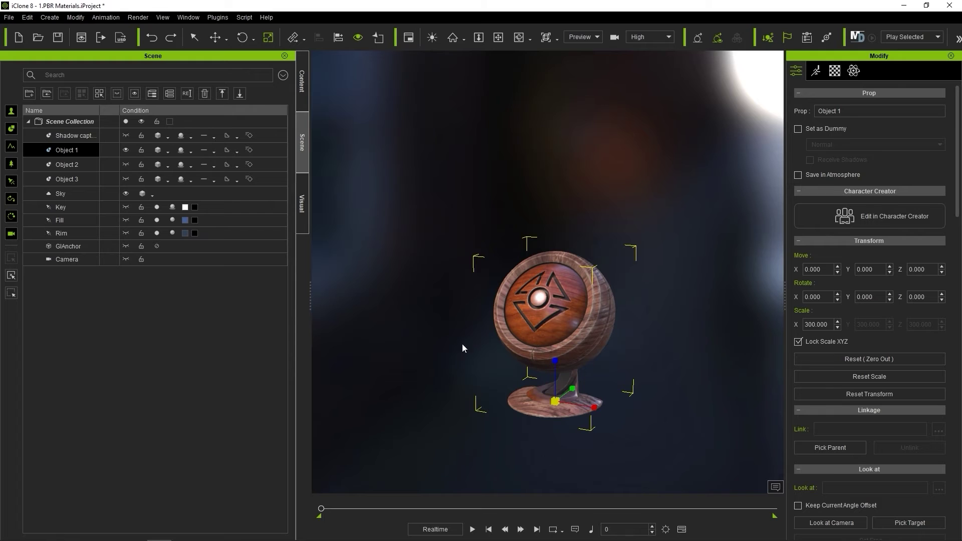
left_click(225, 39)
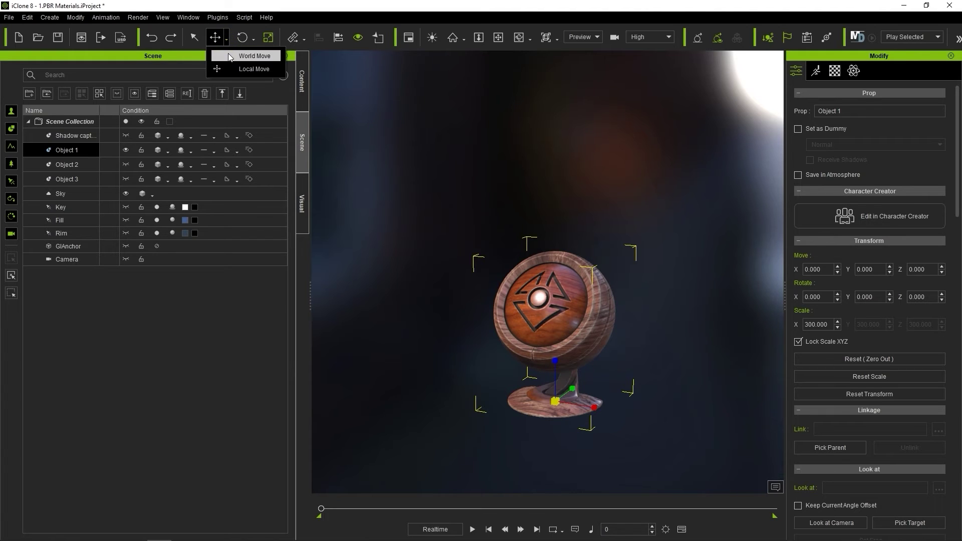
Switch to Local Move, slide the wooden ball left along X, then undo
left_click(235, 70)
left_click(194, 37)
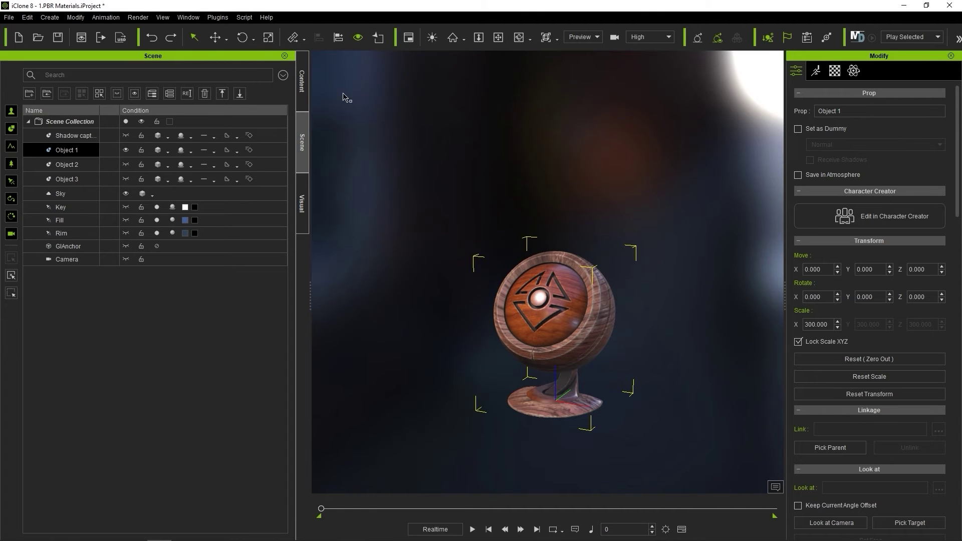
key("w")
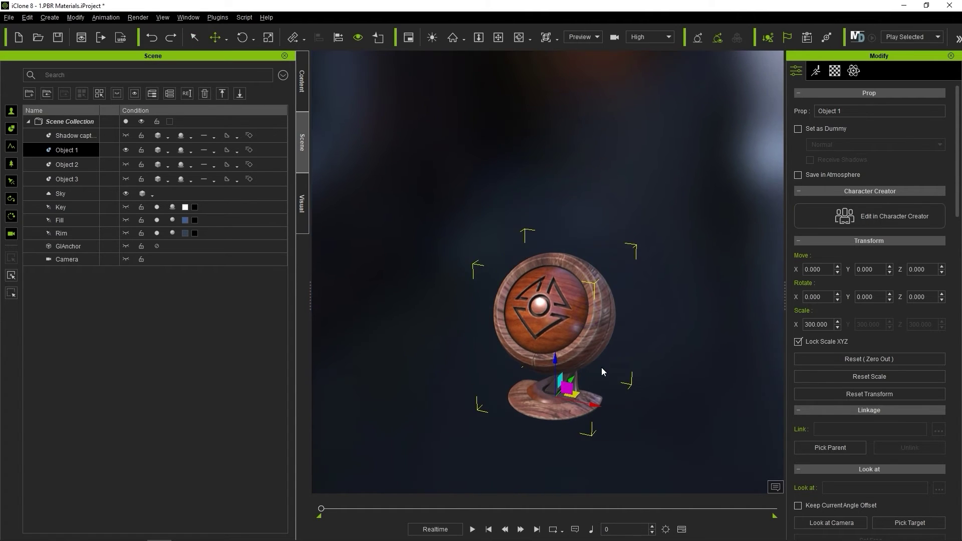
left_click_drag(599, 397, 521, 376)
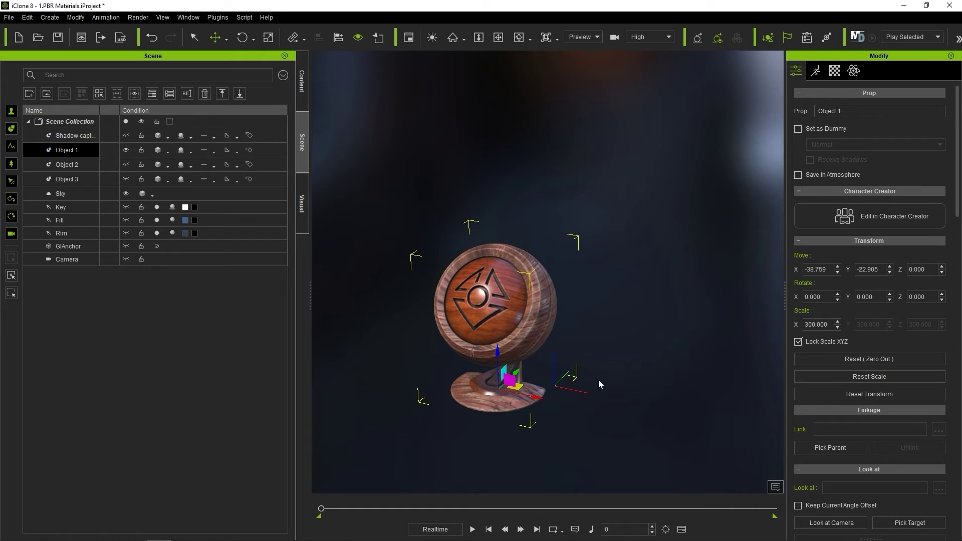
key("ctrl+z")
key("ctrl+z")
Rotate the ball around Z, slide it along its local plane, then undo both
left_click(242, 38)
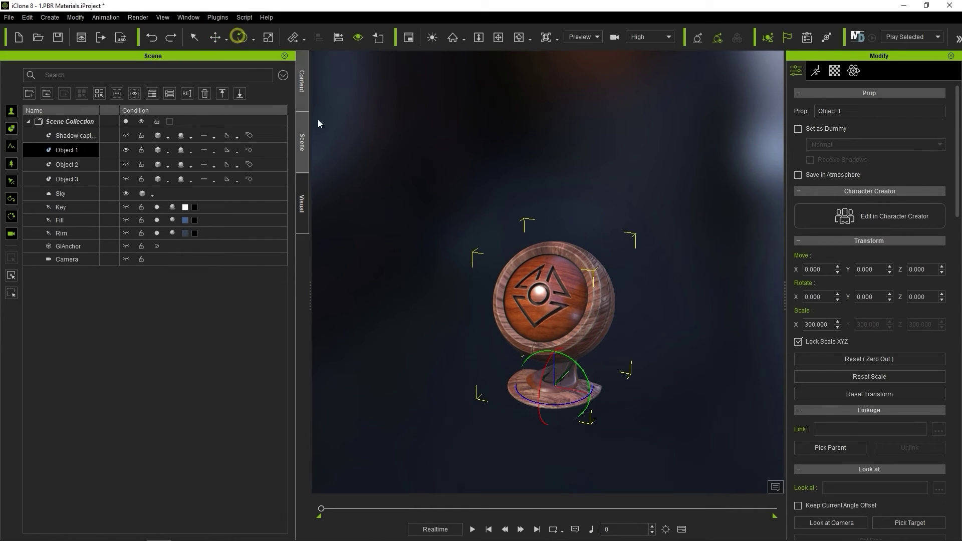
left_click_drag(560, 405, 589, 382)
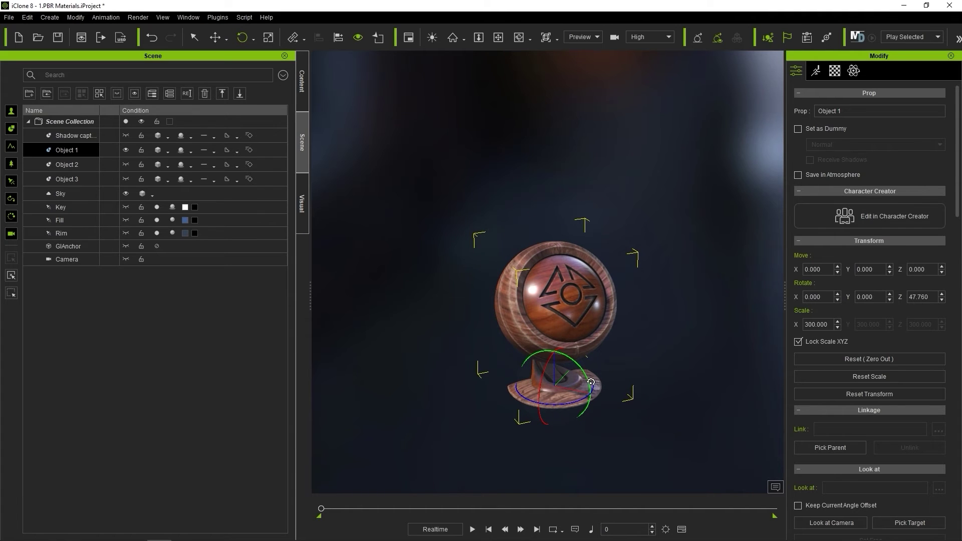
left_click(216, 37)
left_click(227, 40)
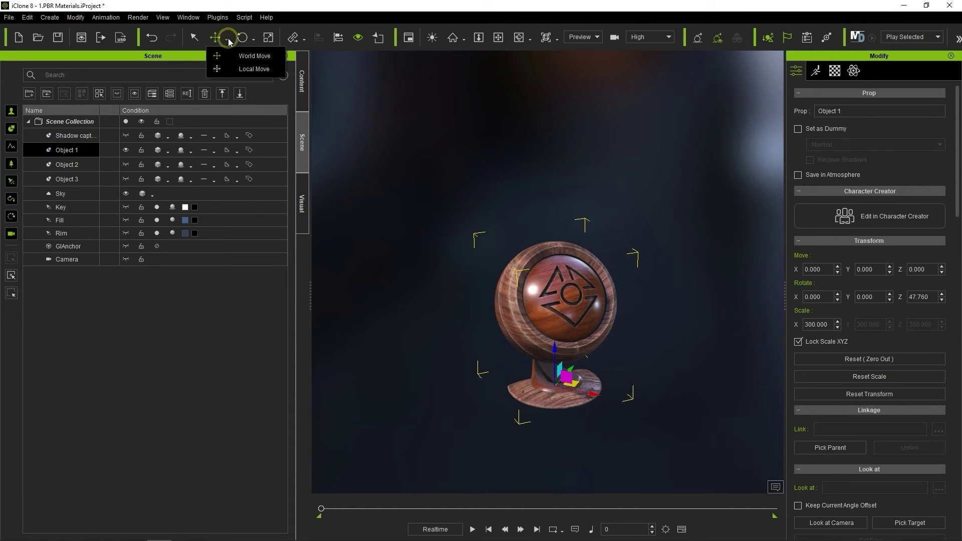
left_click(250, 69)
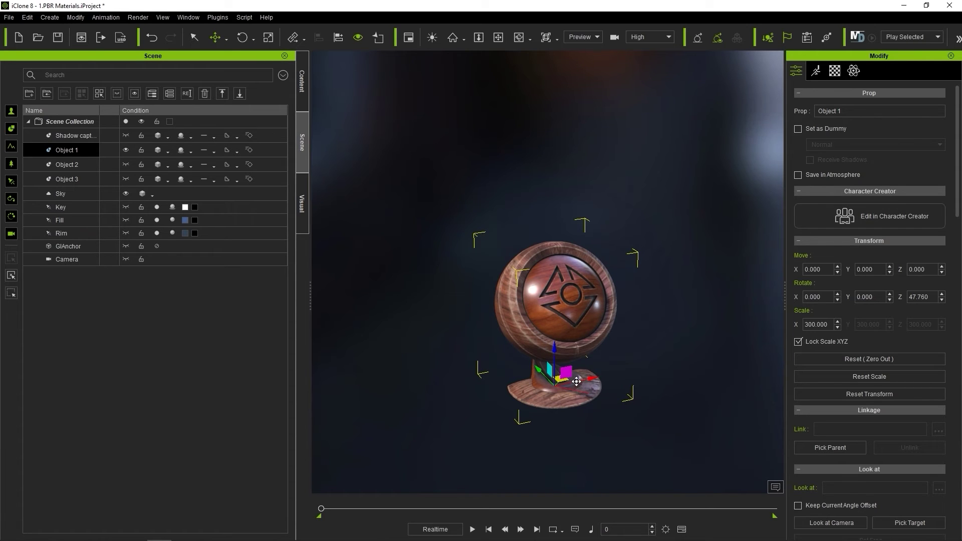
left_click_drag(575, 383, 484, 332)
key("ctrl+z")
key("ctrl+z")
Switch to the Rotate tool with Parent Rotate mode
left_click(242, 38)
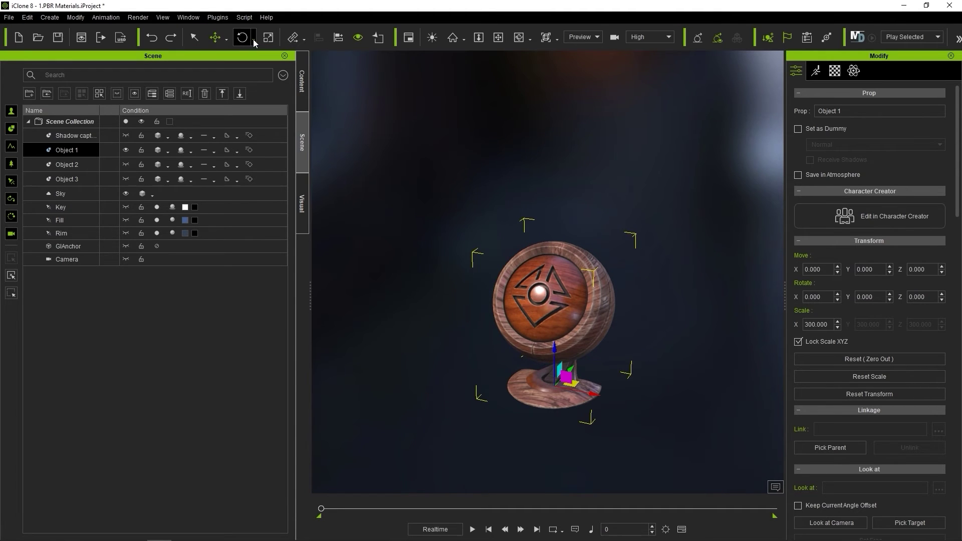
left_click(254, 39)
left_click(265, 57)
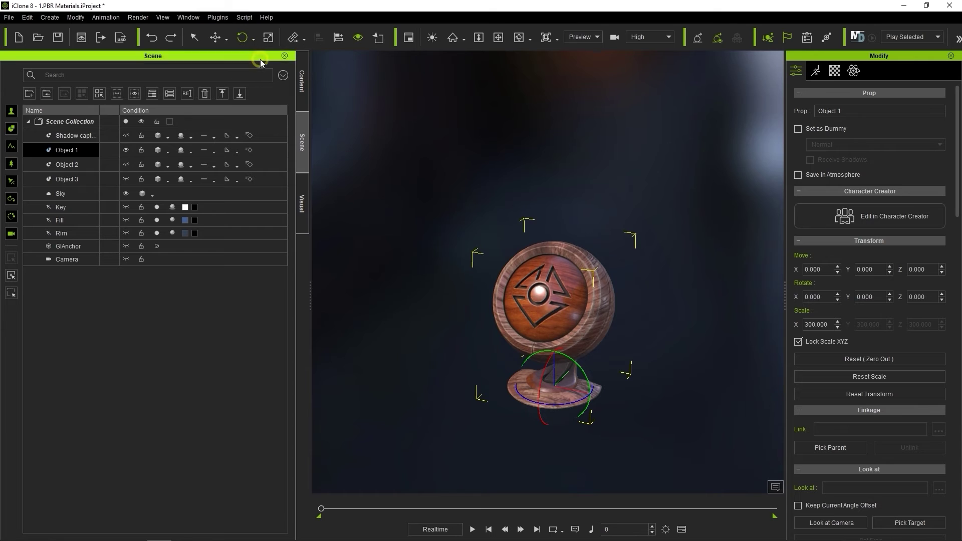
Turn the sphere about 26.6° around Z, tilt it back around X, then deselect it
left_click_drag(552, 405, 564, 401)
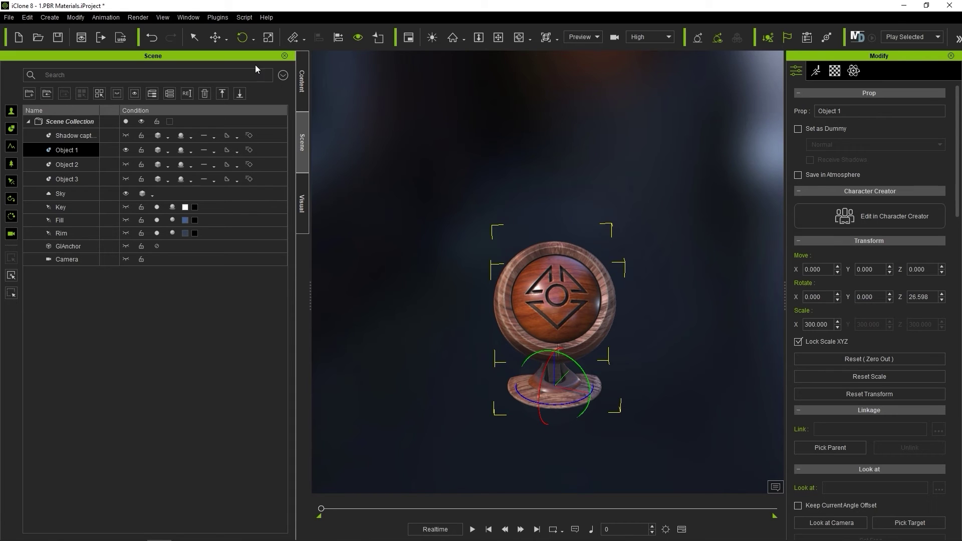
left_click(252, 39)
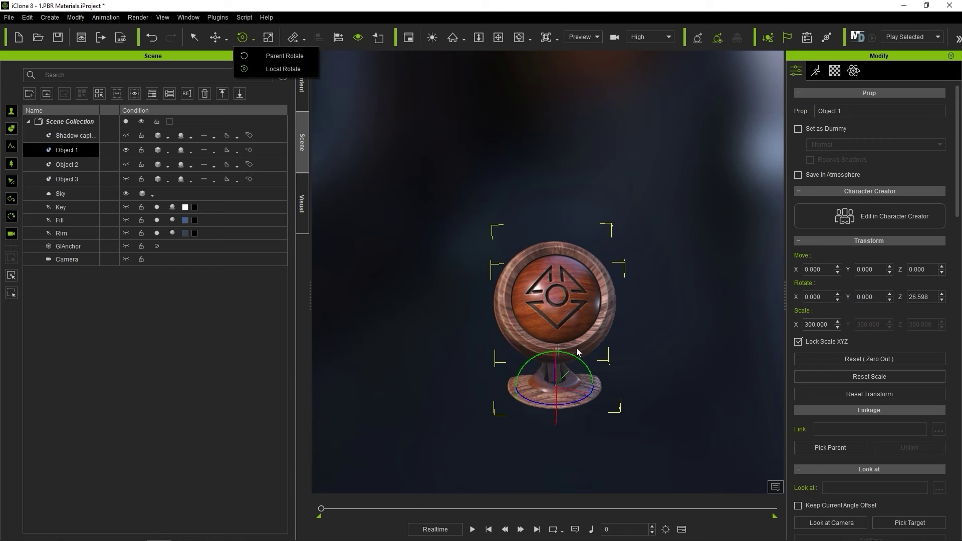
left_click_drag(553, 385, 450, 443)
left_click(449, 443)
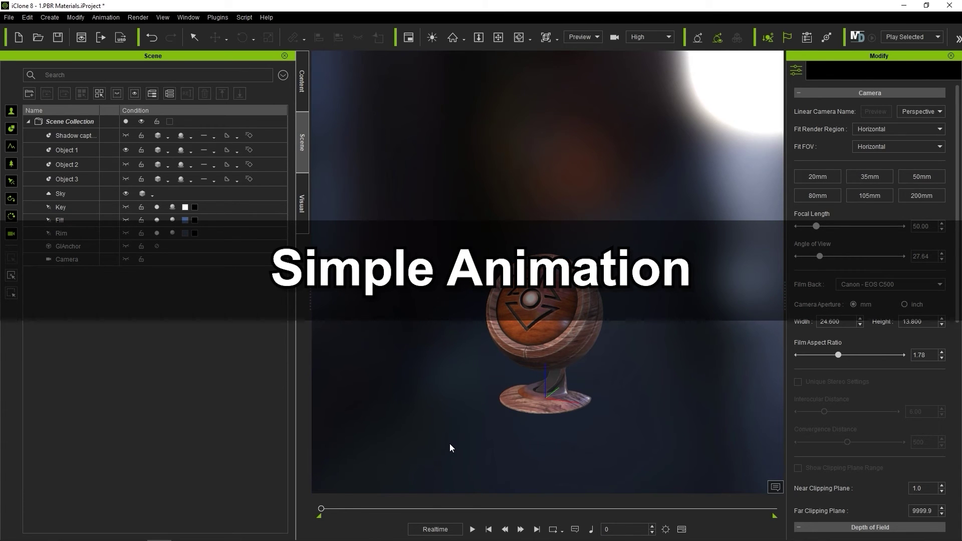
With the timeline shown, key Object 1's Move X at -120 on frame 0
left_click(682, 530)
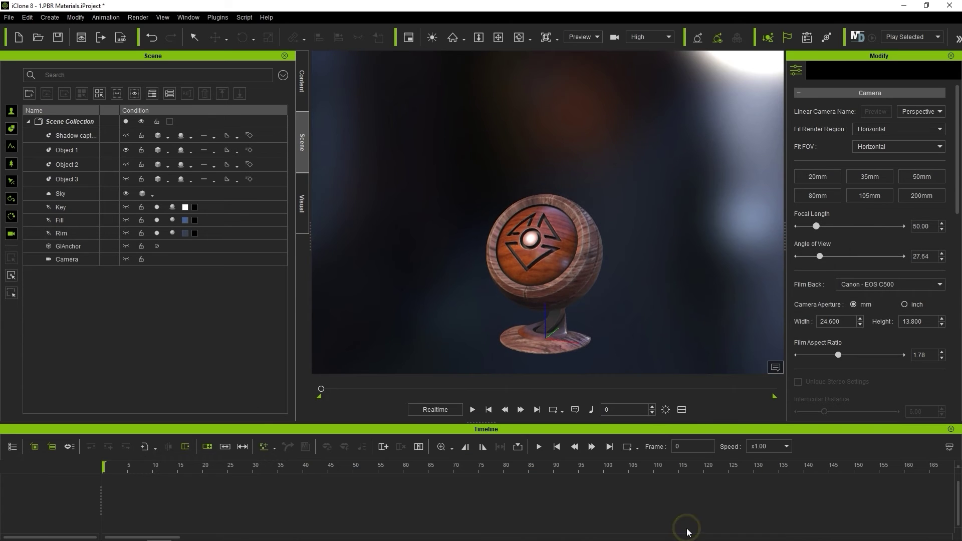
left_click(530, 300)
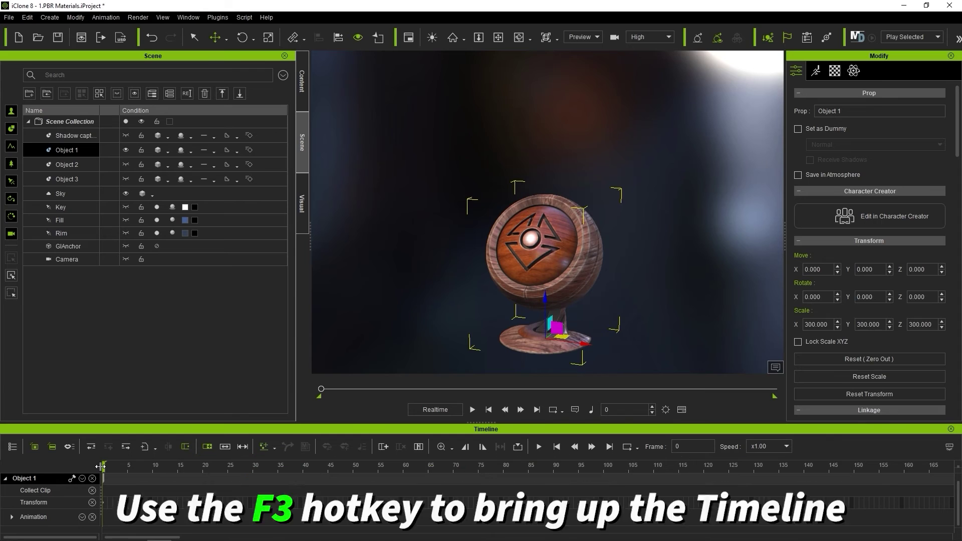
mouse_move(103, 466)
left_mouse_down()
mouse_move(379, 465)
mouse_move(91, 465)
left_mouse_up()
left_click(616, 411)
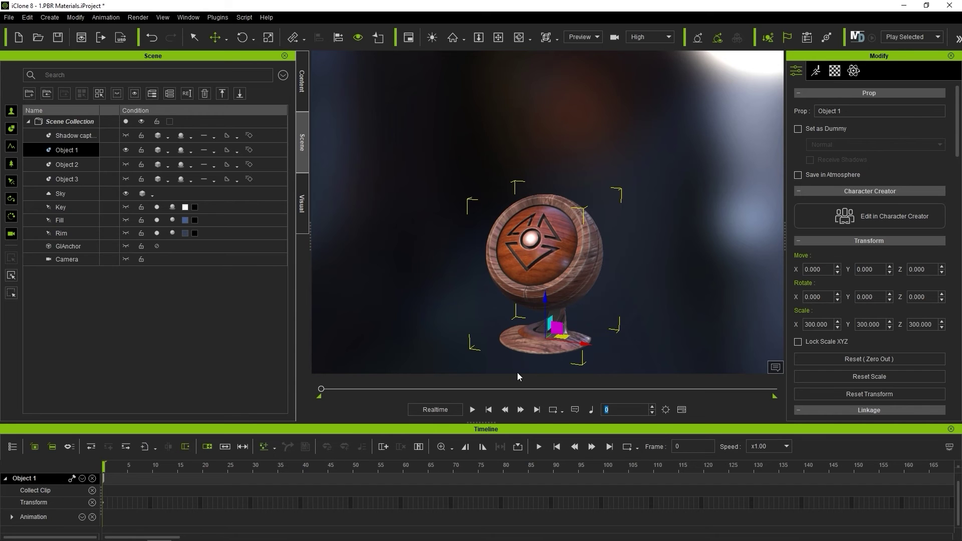
left_click_drag(583, 343, 443, 316)
double_click(830, 269)
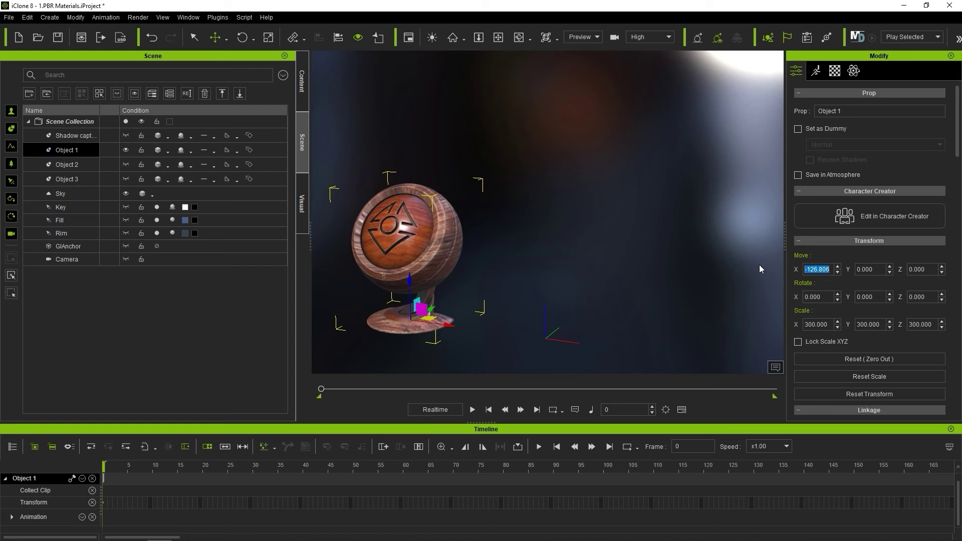
type("-120")
key("Return")
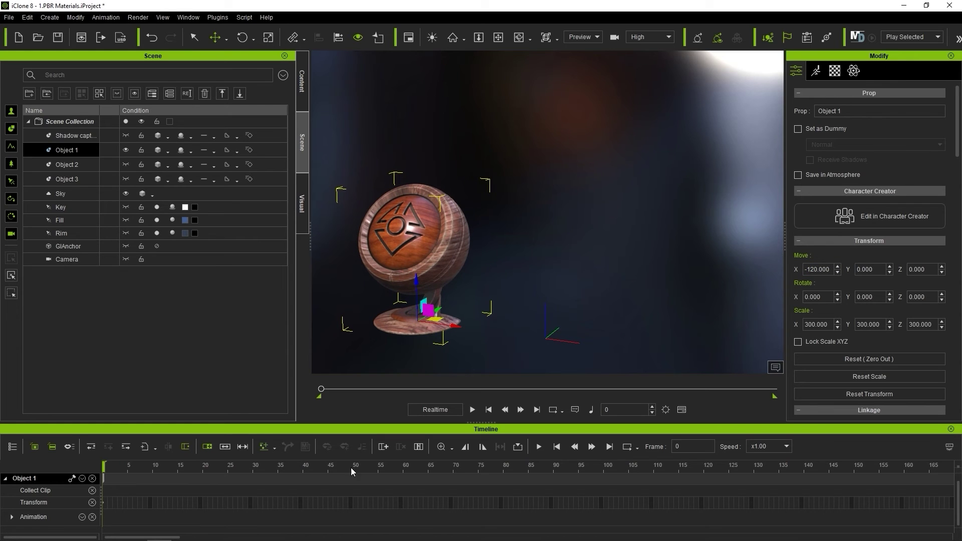
Key Move X at 110 on frame 100, then return to the first frame
left_click_drag(103, 467, 605, 469)
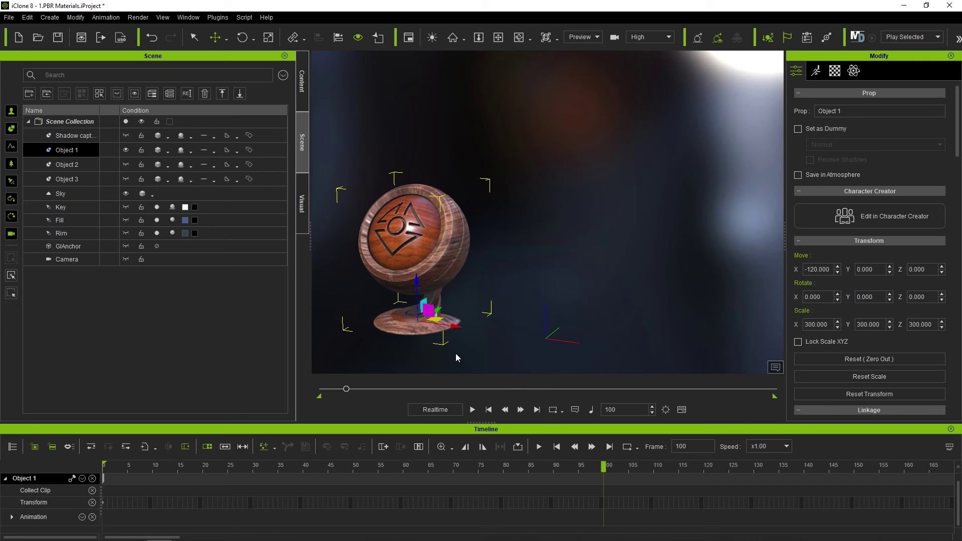
left_click_drag(453, 326, 718, 362)
left_click(829, 269)
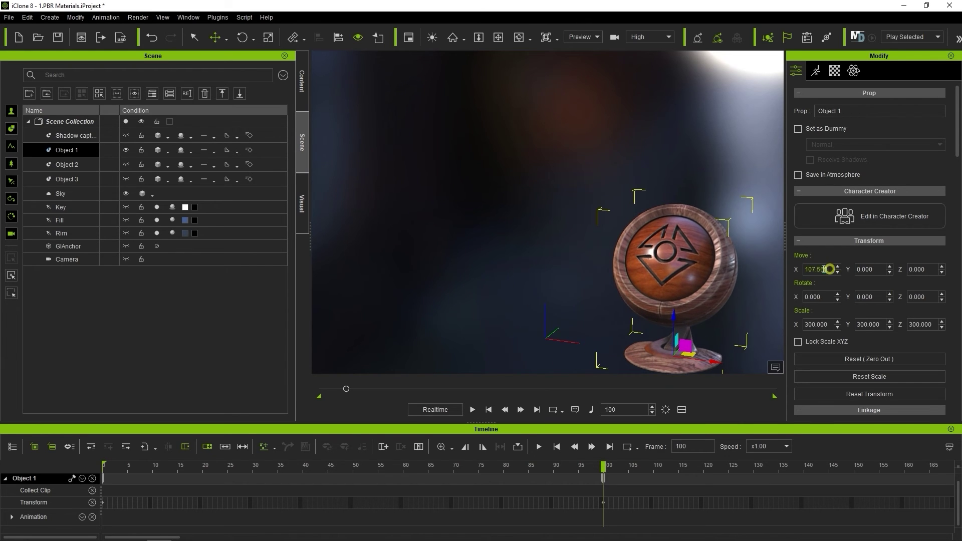
type("110")
key("Return")
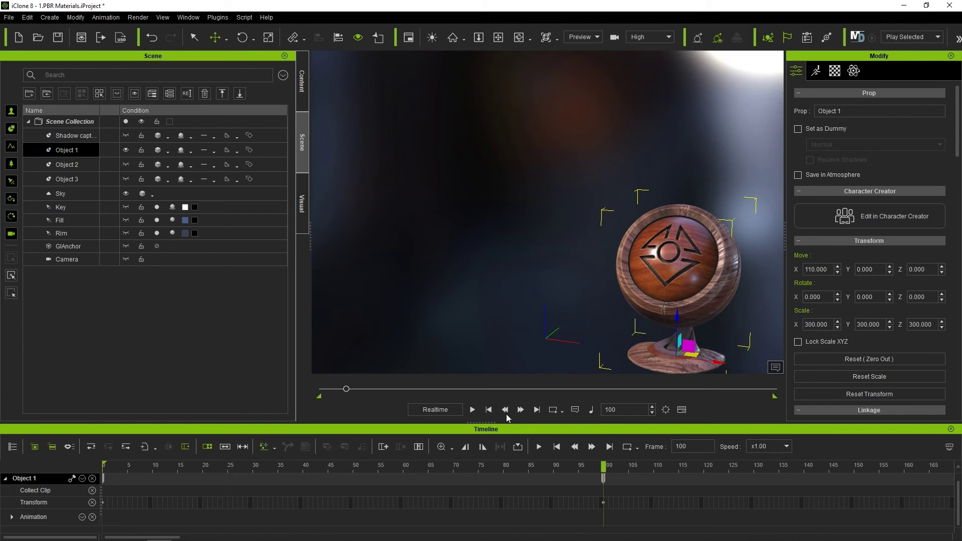
left_click(488, 410)
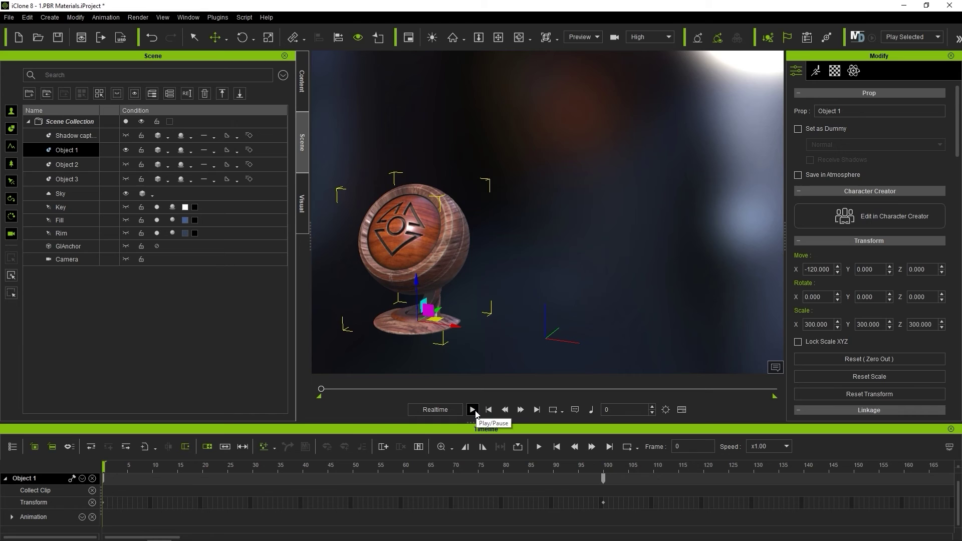
Preview the slide, return to frame 0, and spin the sphere around its vertical axis
left_click(472, 410)
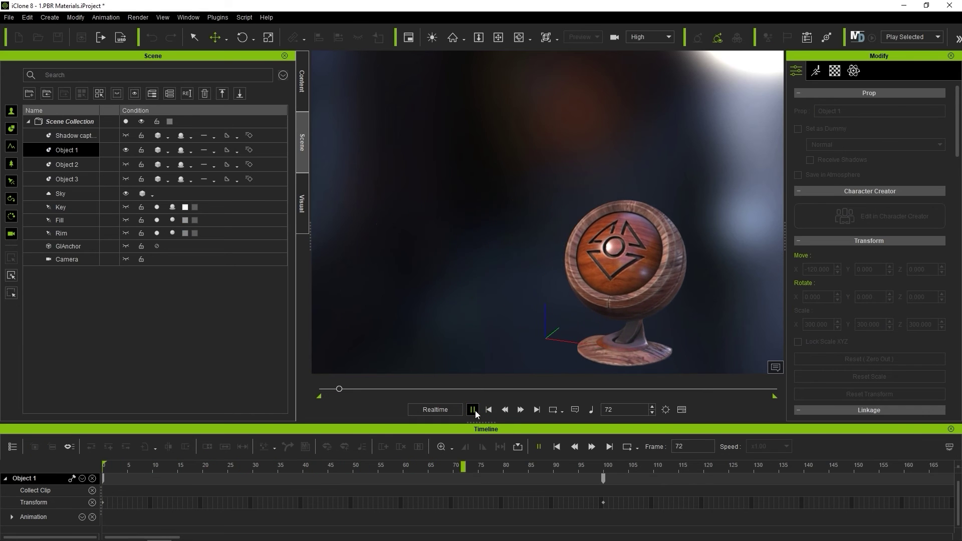
left_click(473, 411)
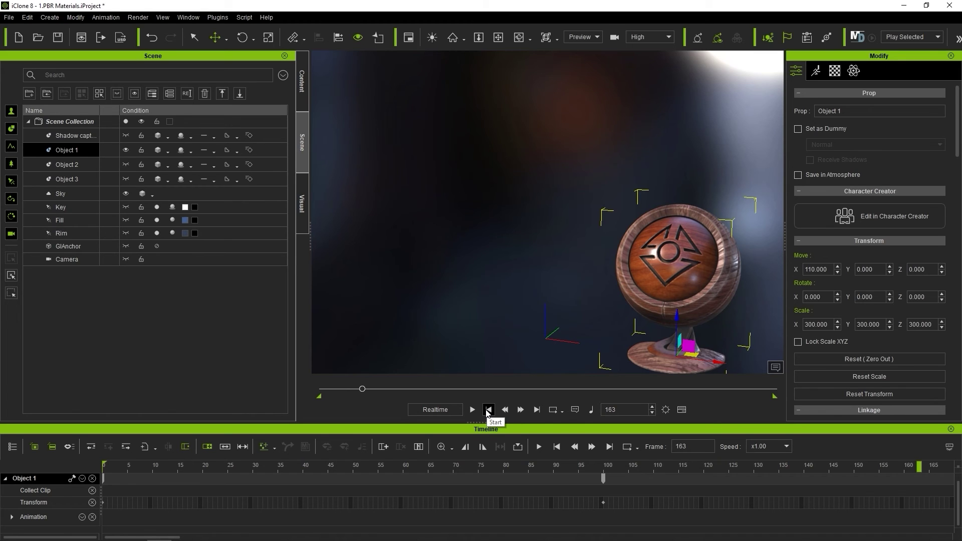
left_click(488, 410)
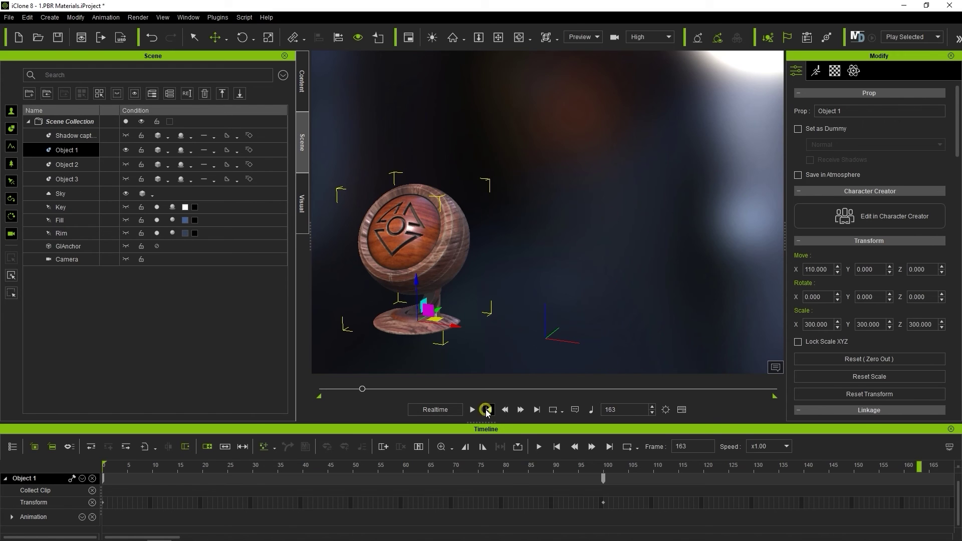
left_click(247, 38)
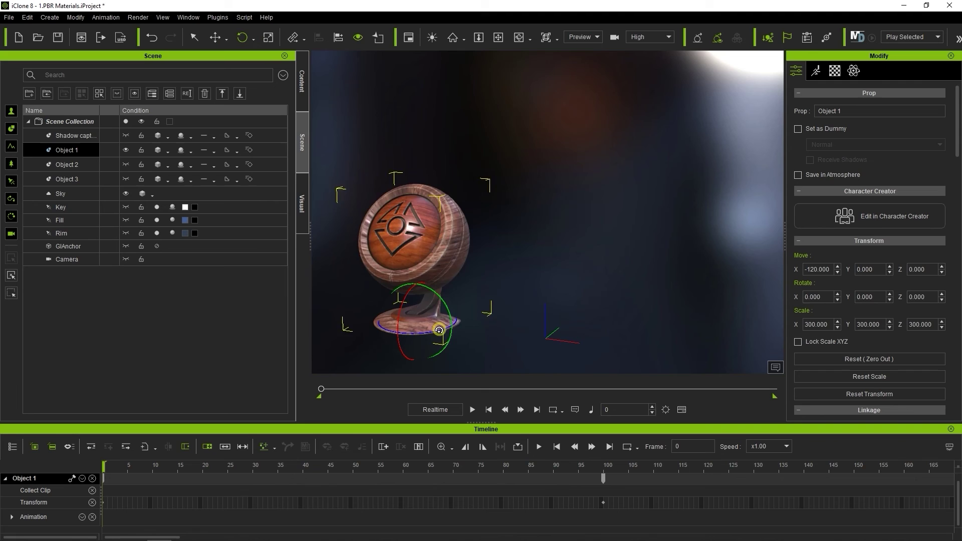
left_click_drag(441, 328, 401, 332)
Set Rotate Z to -60 at frame 0 and preview the motion
left_click(916, 297)
double_click(920, 296)
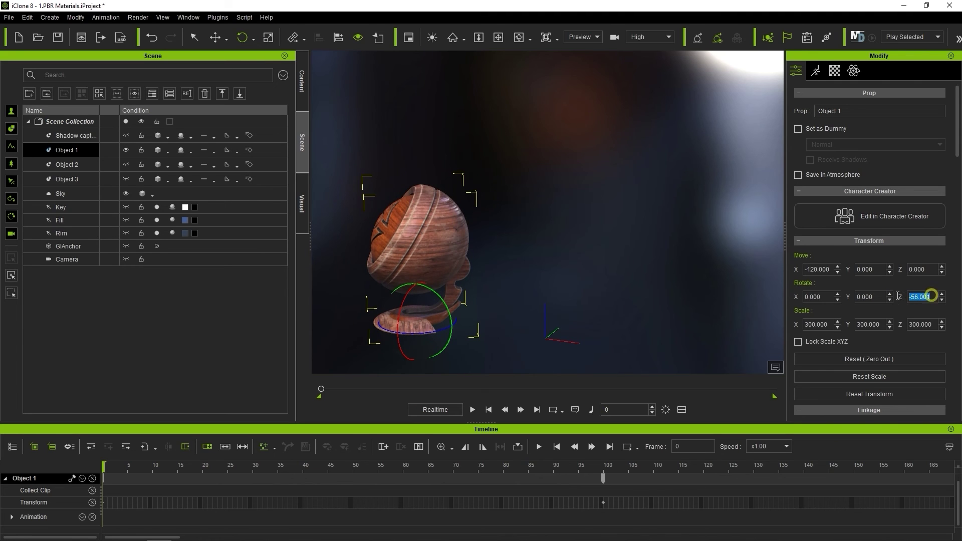
type("-60")
key("Return")
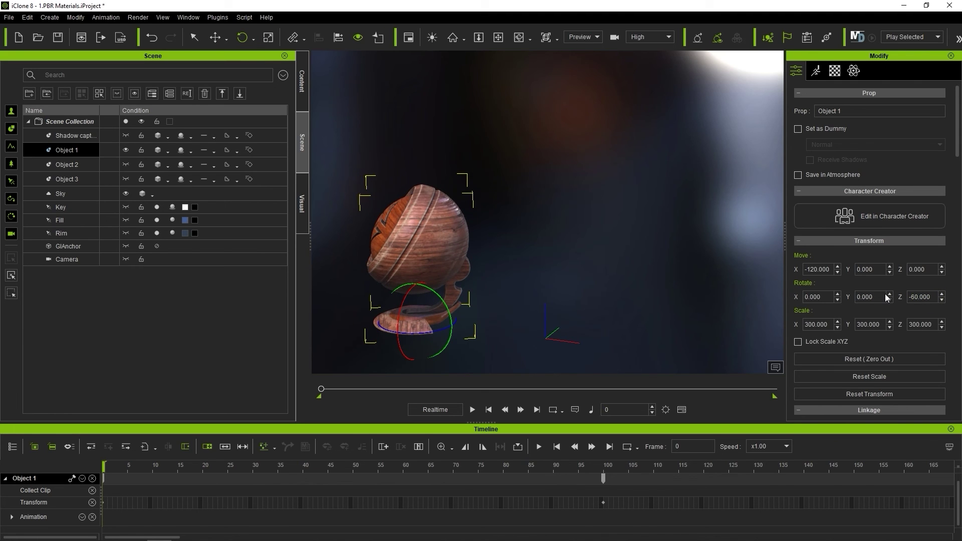
left_click_drag(103, 465, 604, 472)
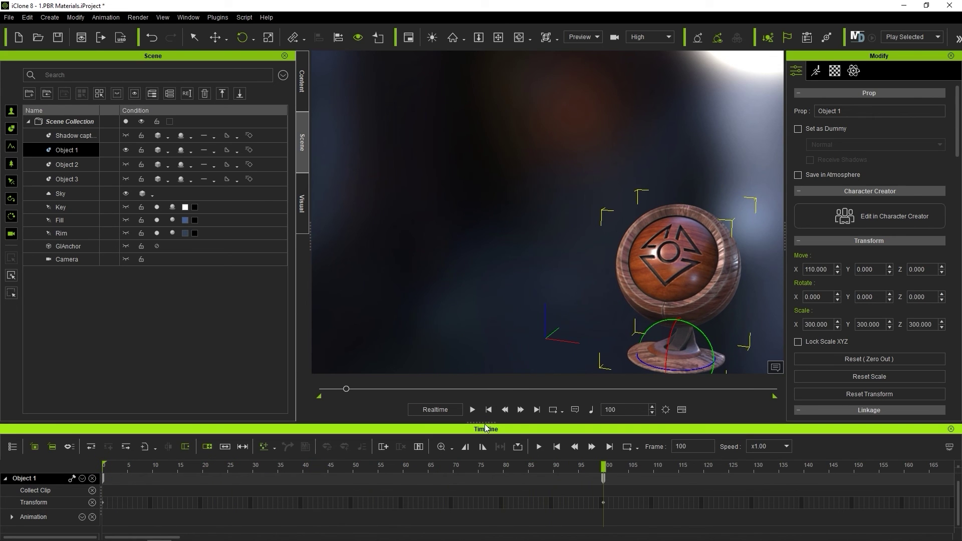
left_click(472, 411)
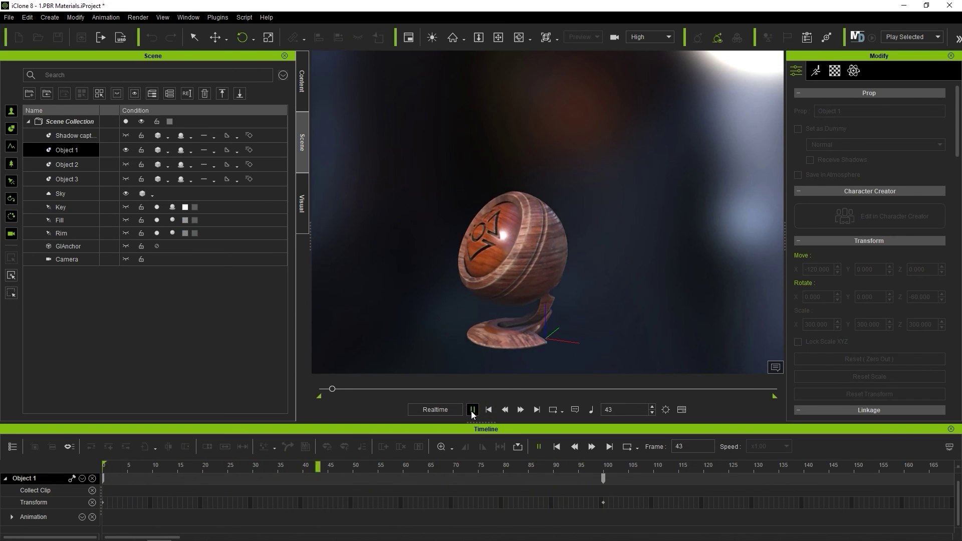
left_click(471, 410)
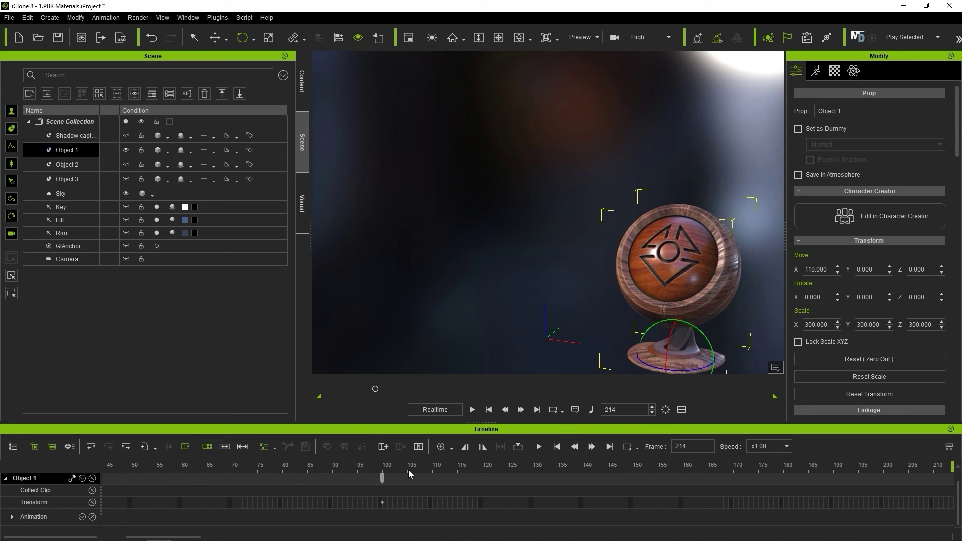
Set Move X to 0 at frame 100, then replay the animation from the start
left_click(384, 467)
left_click(803, 269)
type("00")
key("Return")
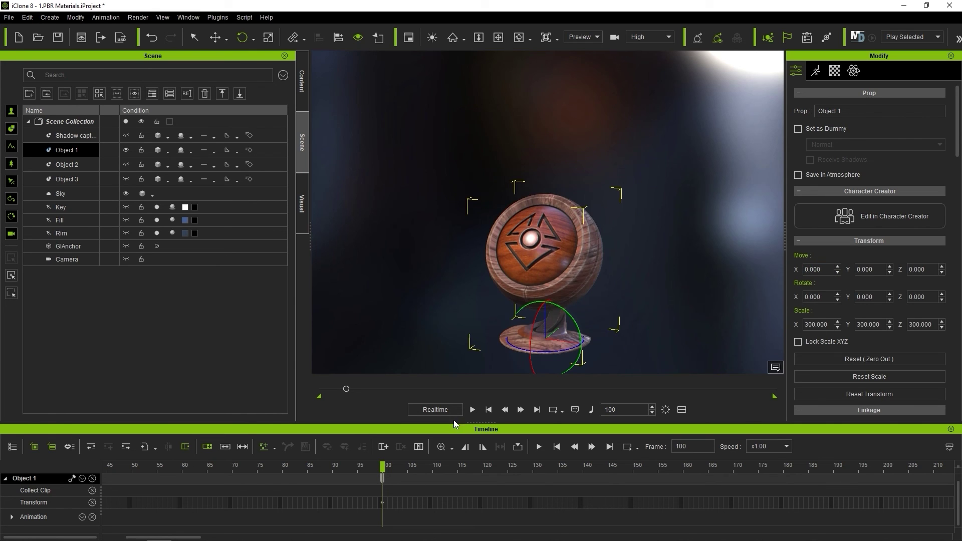
left_click(488, 410)
left_click(472, 409)
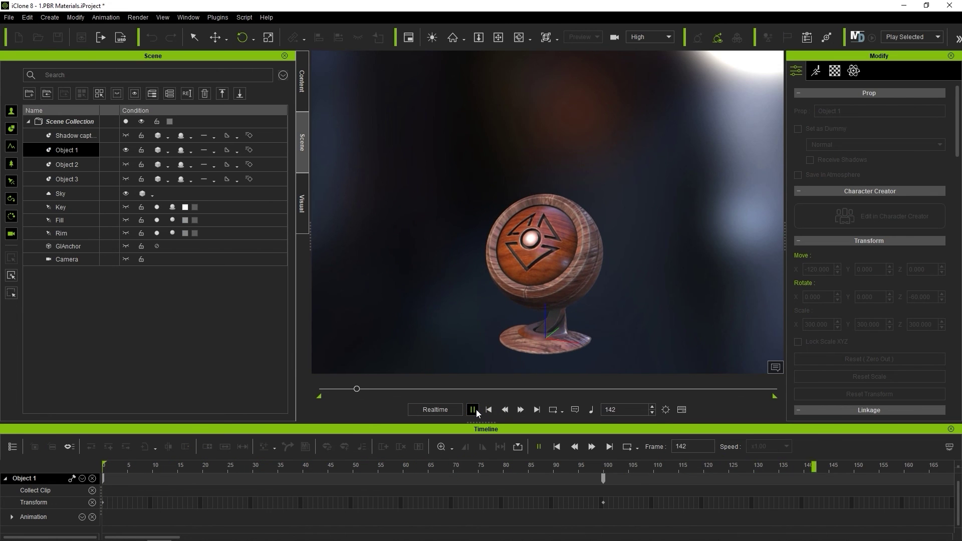
left_click(472, 410)
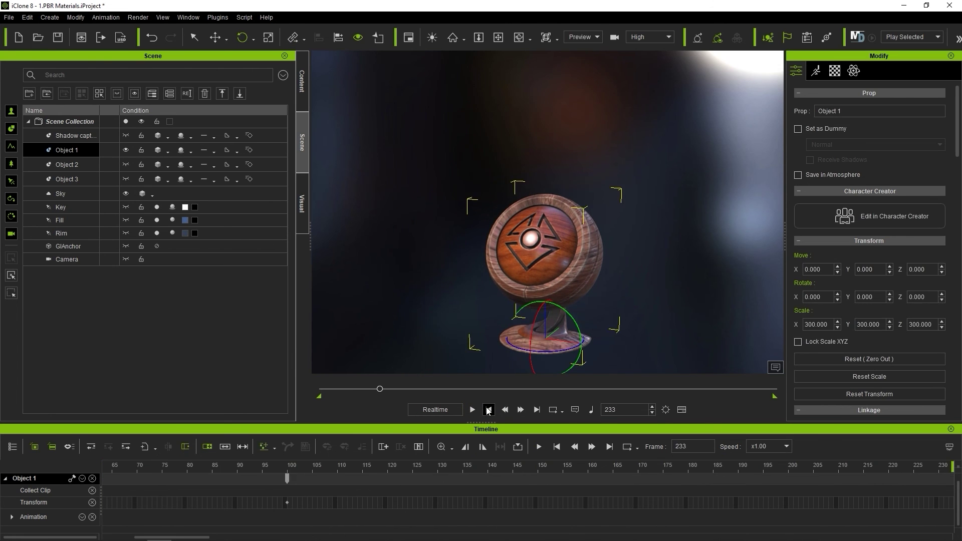
At frame 0, lock Scale XYZ and set the sphere's scale to 100, then preview playback
left_click(488, 410)
left_click(808, 324)
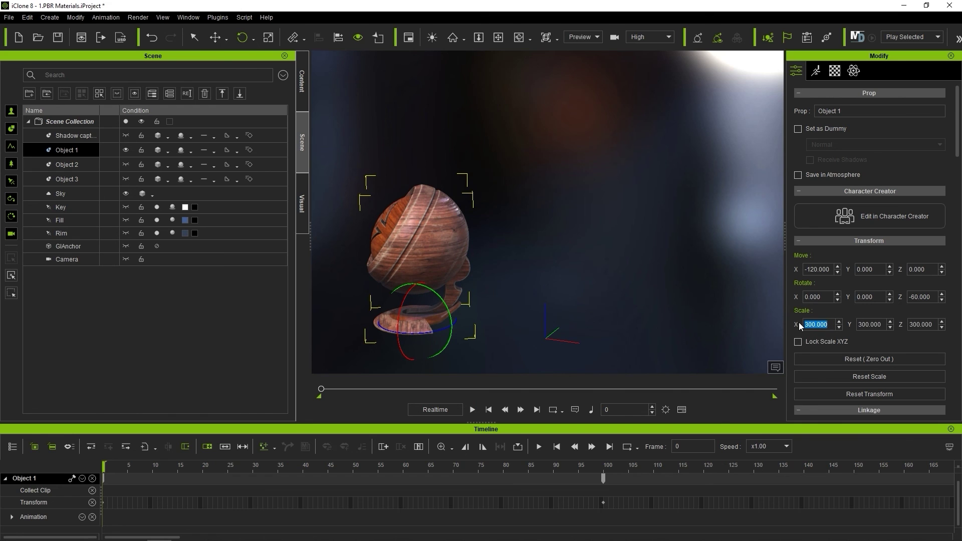
left_click(798, 341)
type("100")
key("Return")
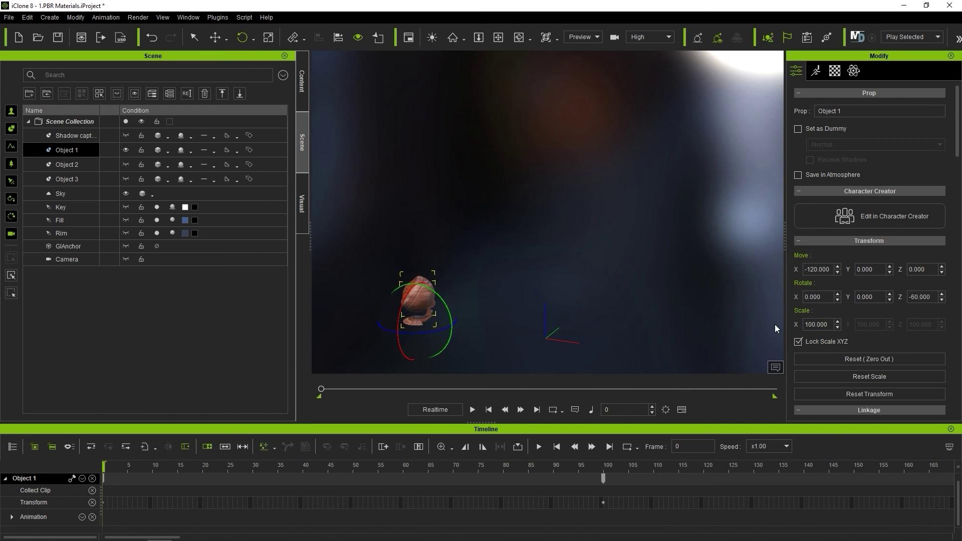
left_click(472, 410)
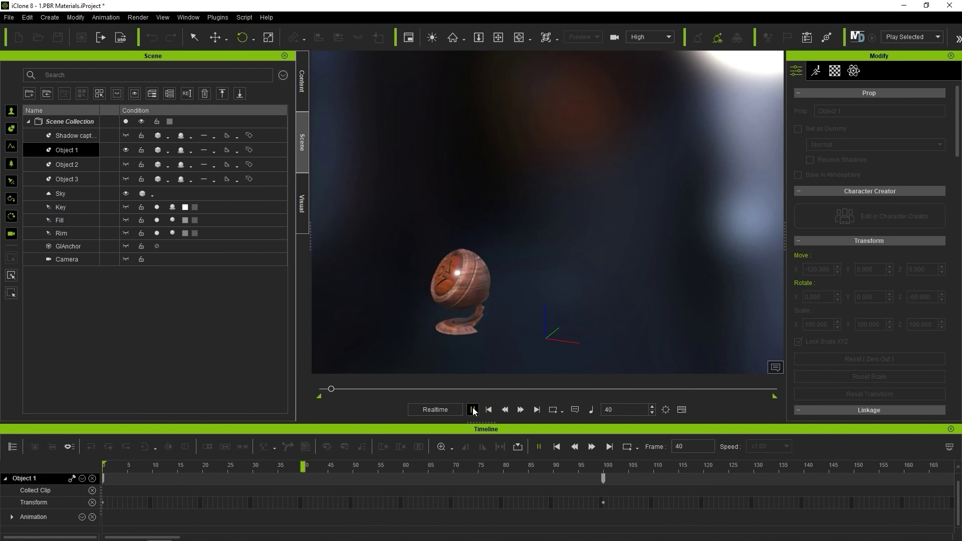
left_click(472, 409)
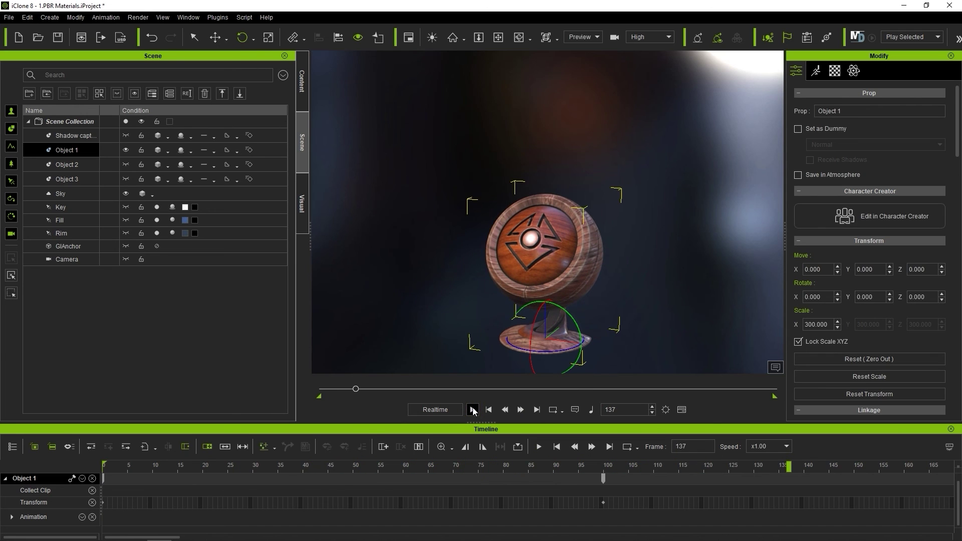